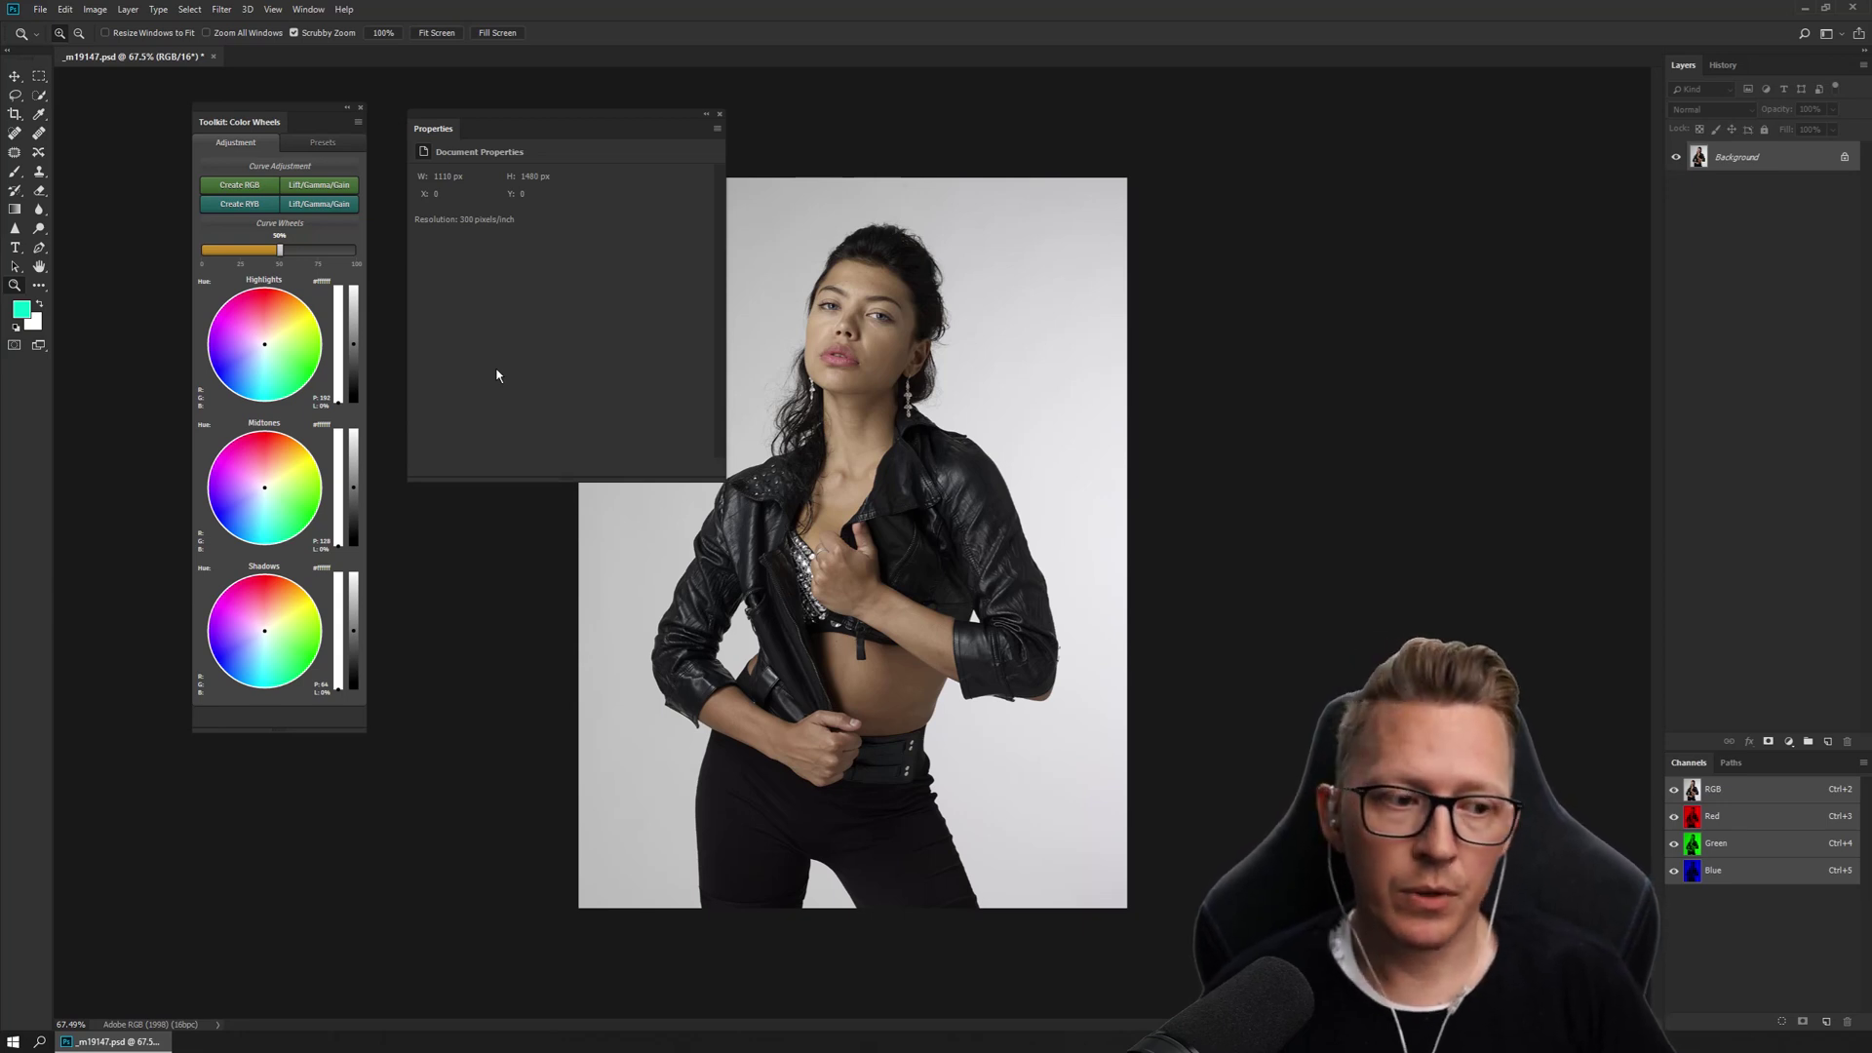
# Step: Add a Curves adjustment layer above the Background and look at its list of colour channels
pyautogui.click(1789, 743)
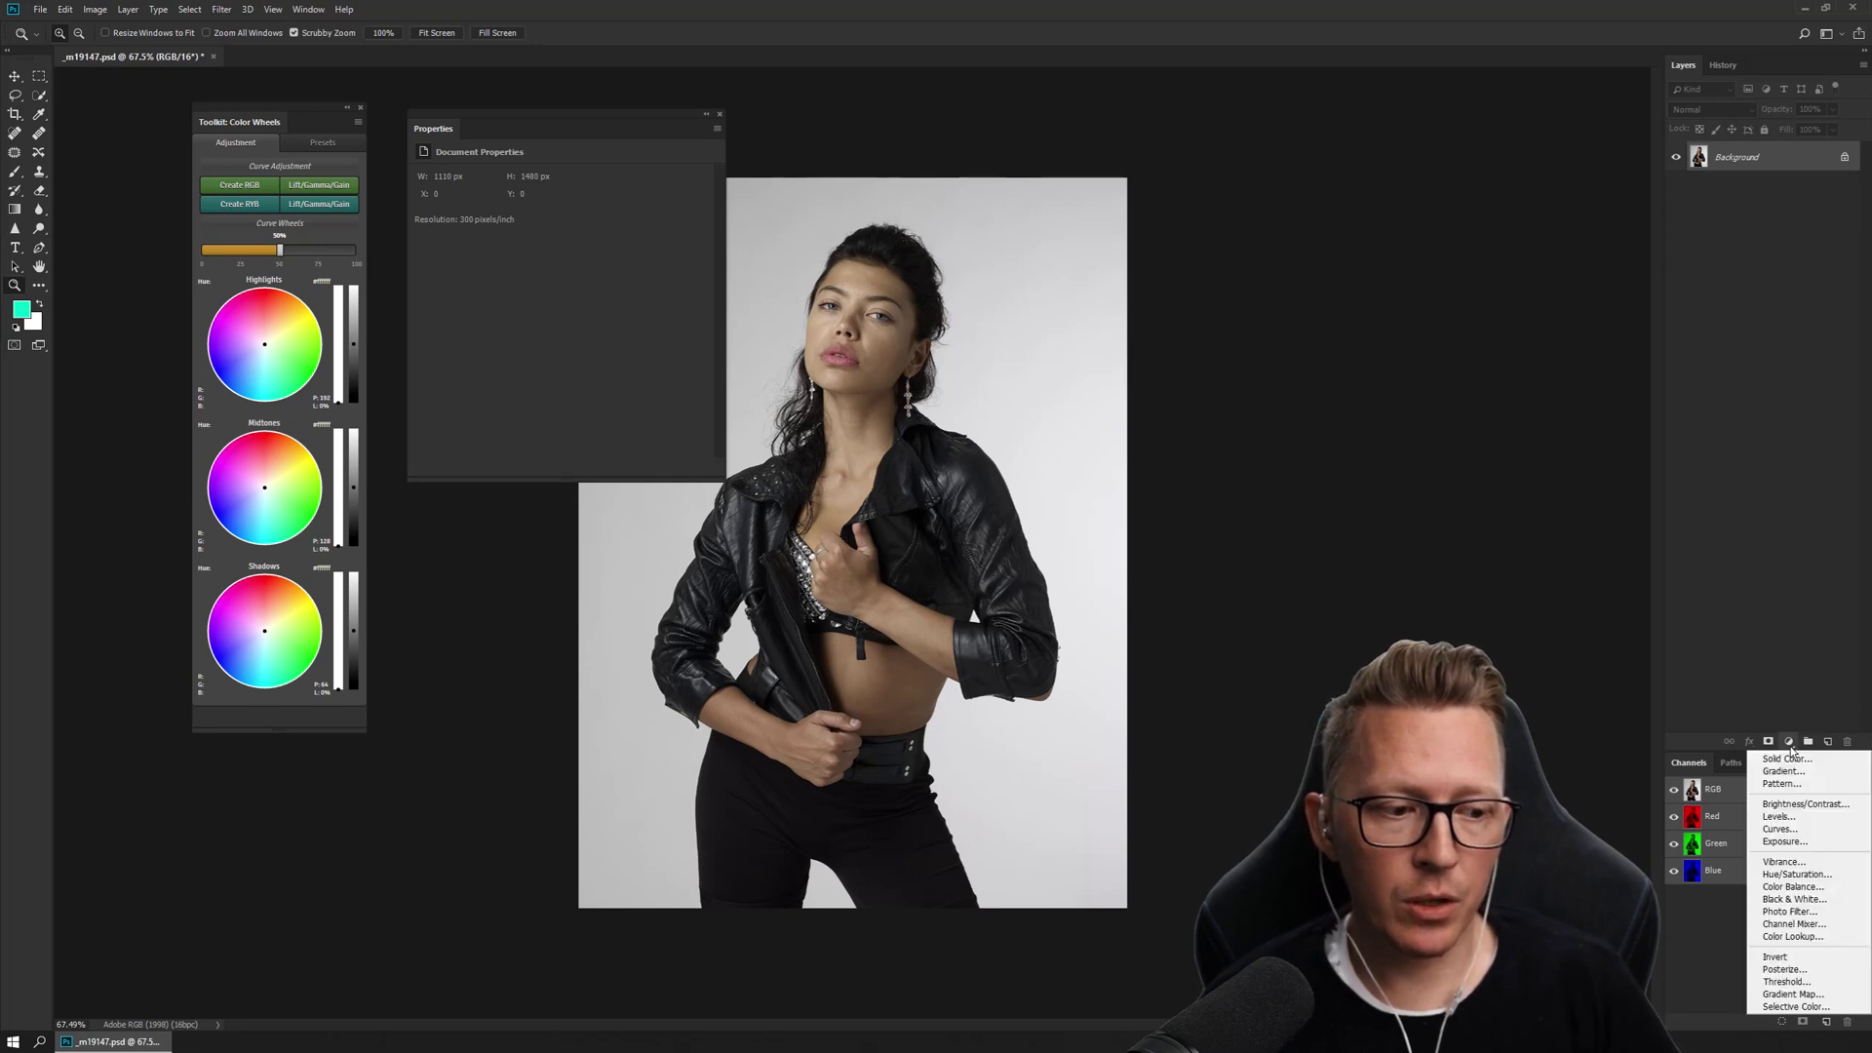
pyautogui.click(1804, 831)
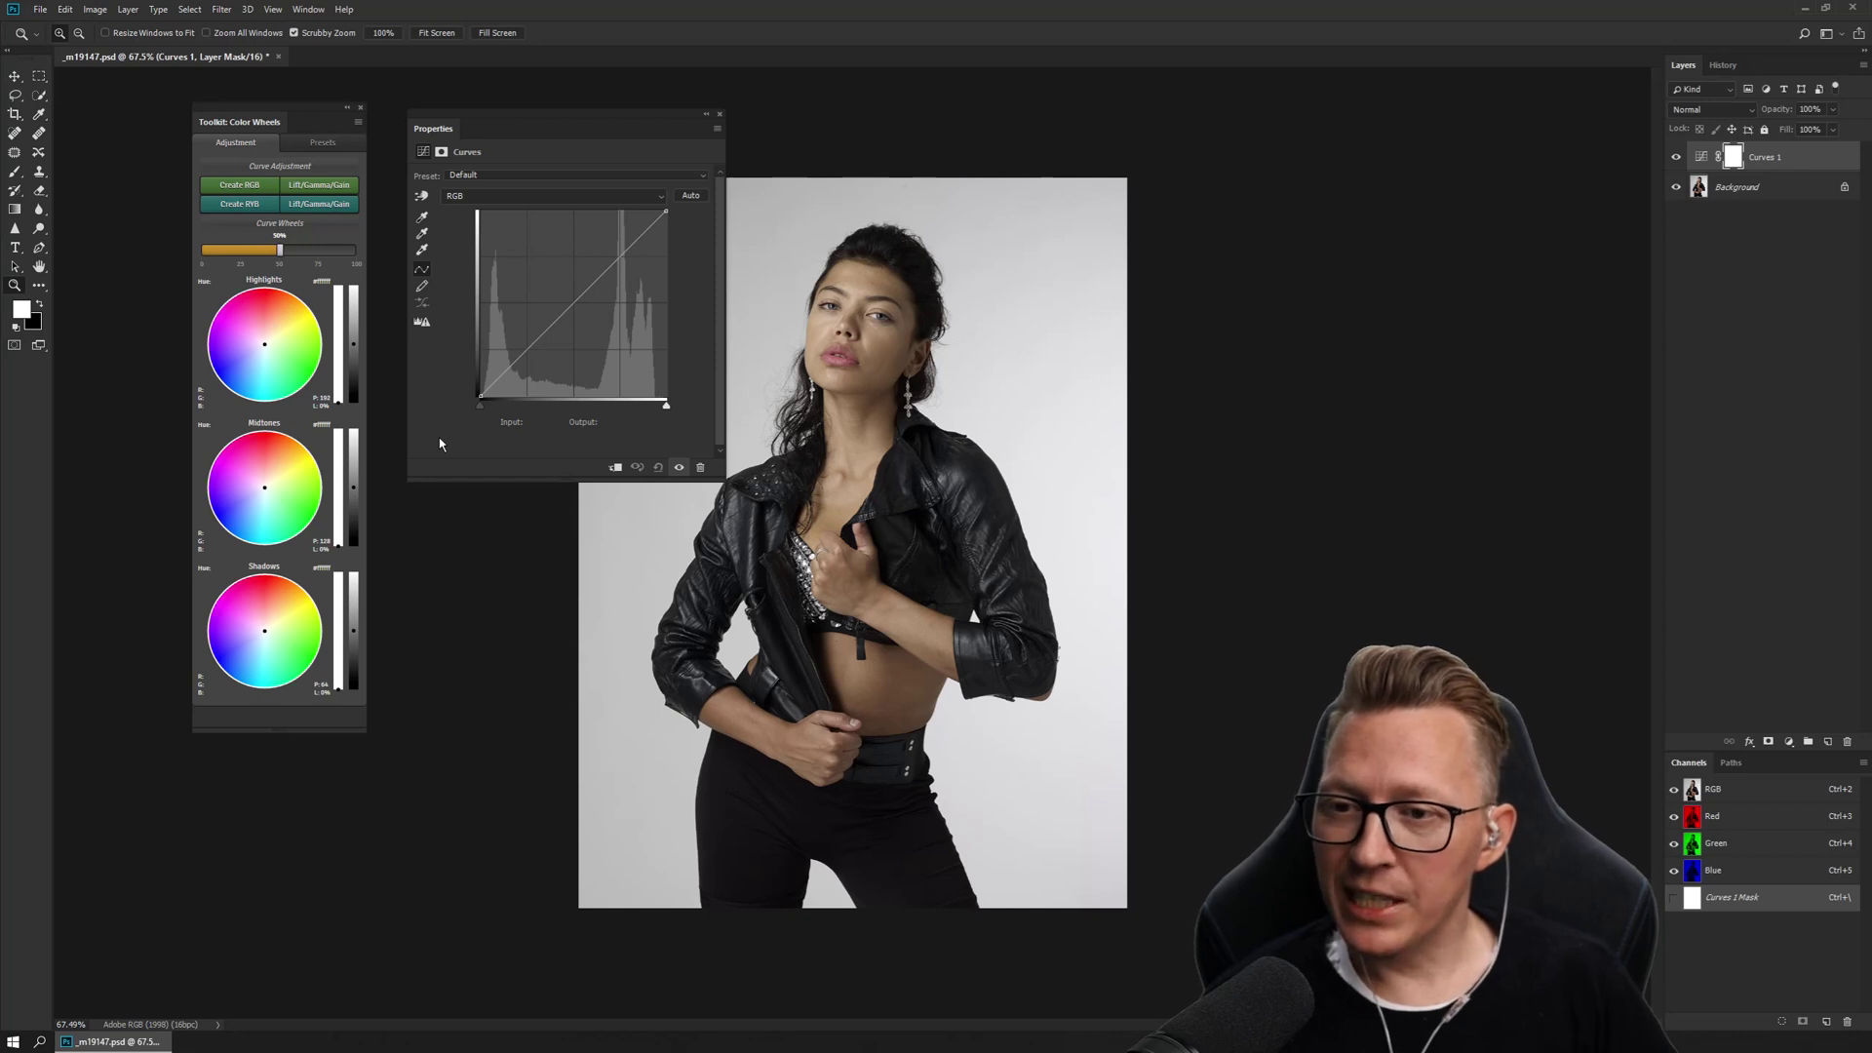
pyautogui.click(612, 201)
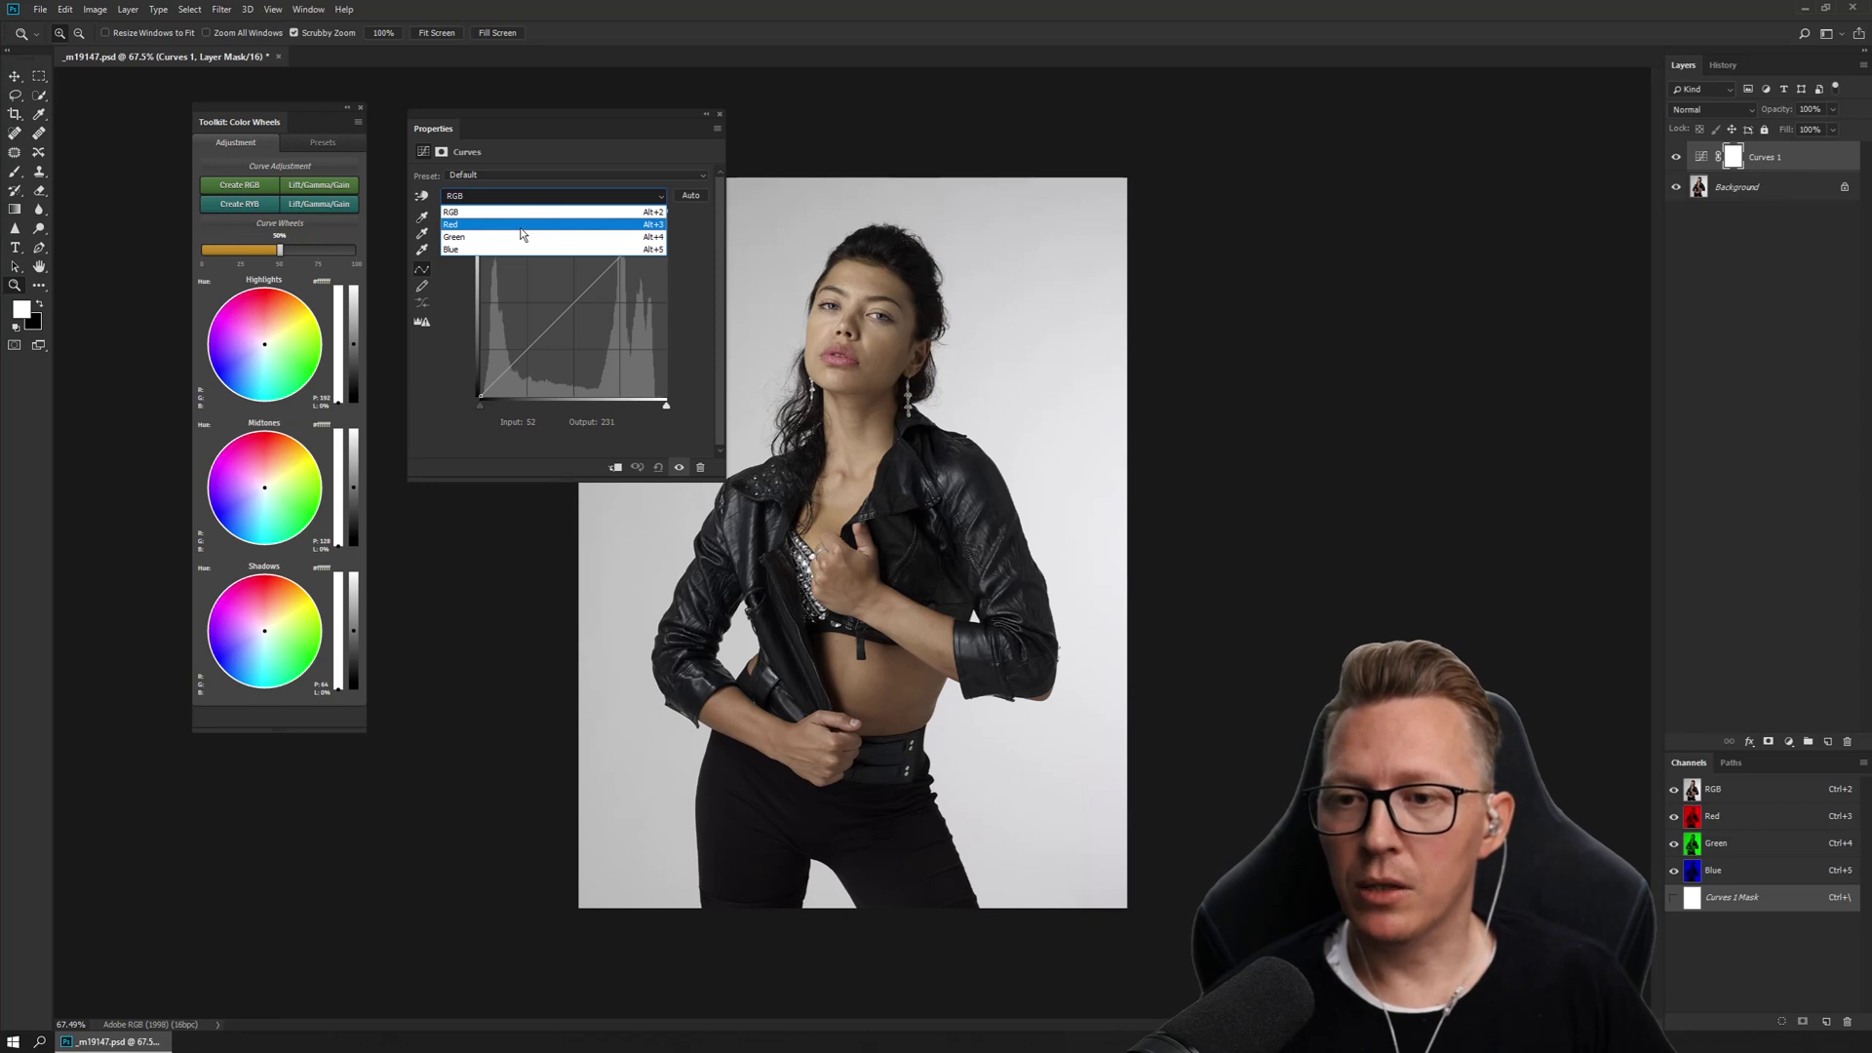
pyautogui.click(423, 363)
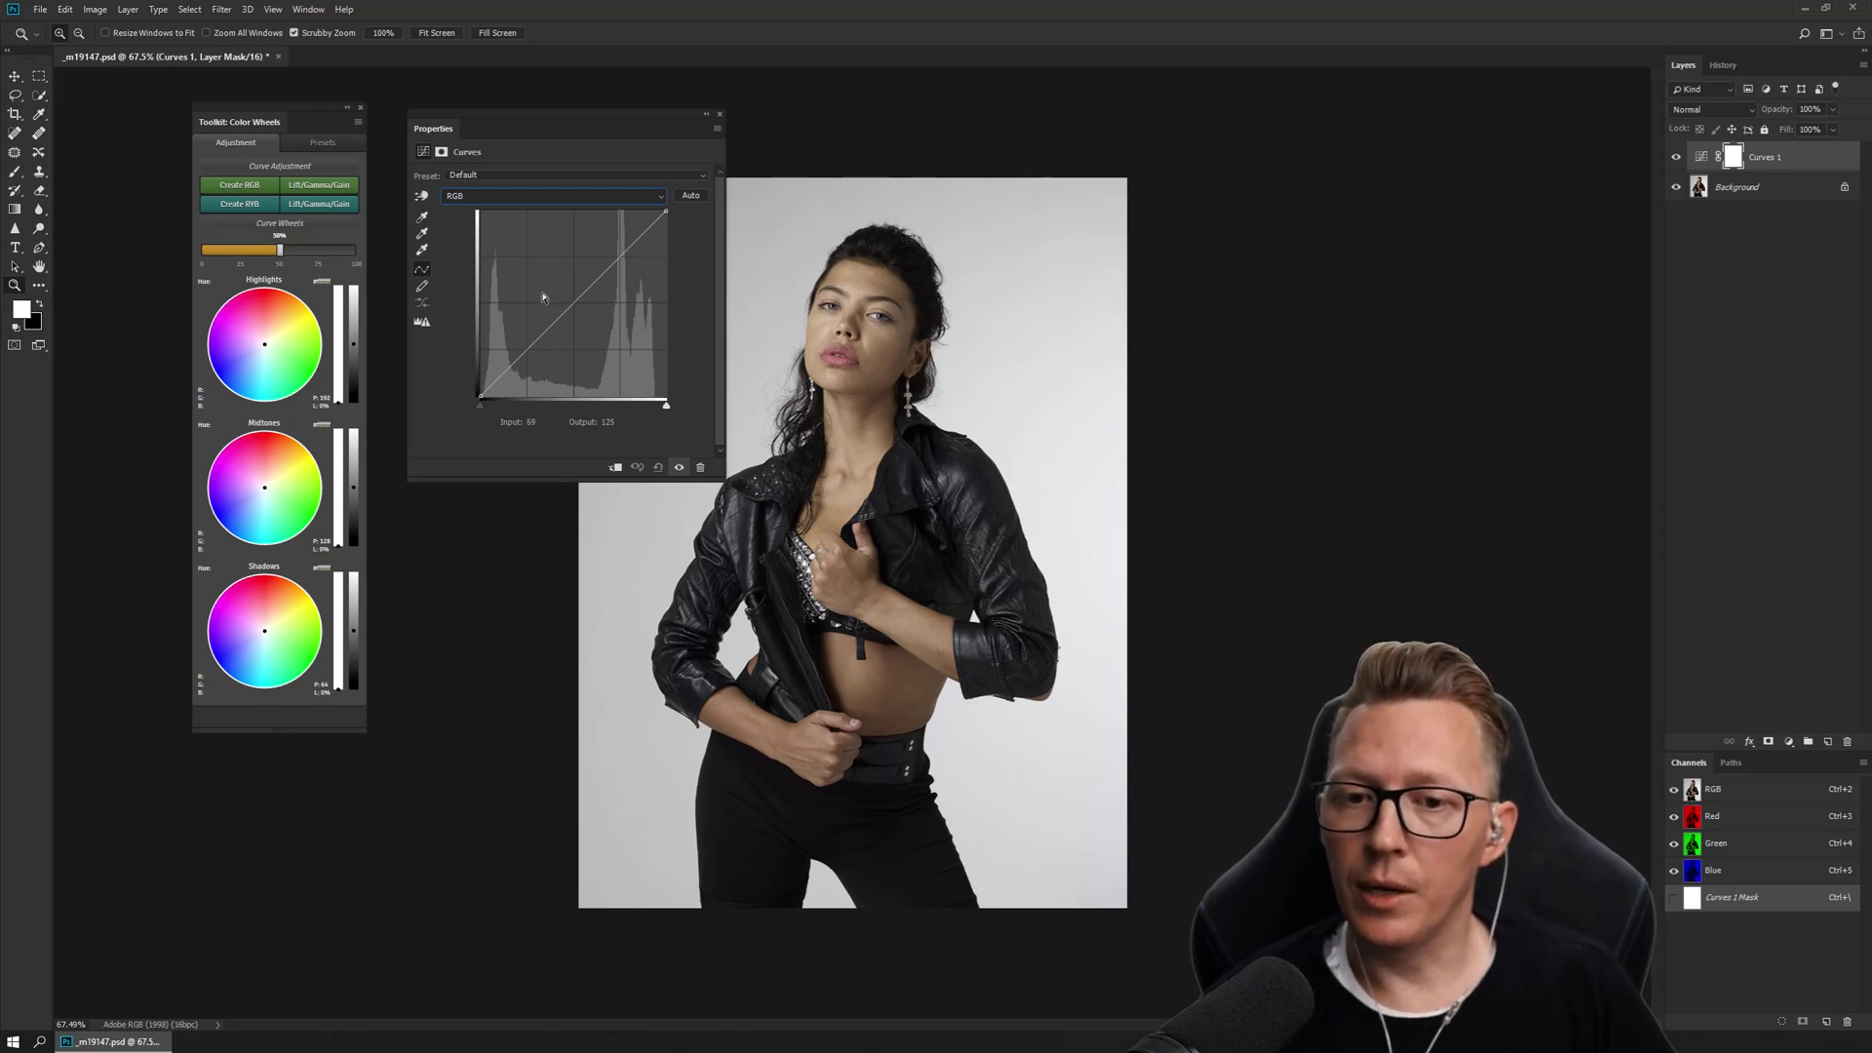
# Step: Bend the midpoint of the Red channel's curve well below the diagonal and bring it back to about the centre
pyautogui.click(595, 199)
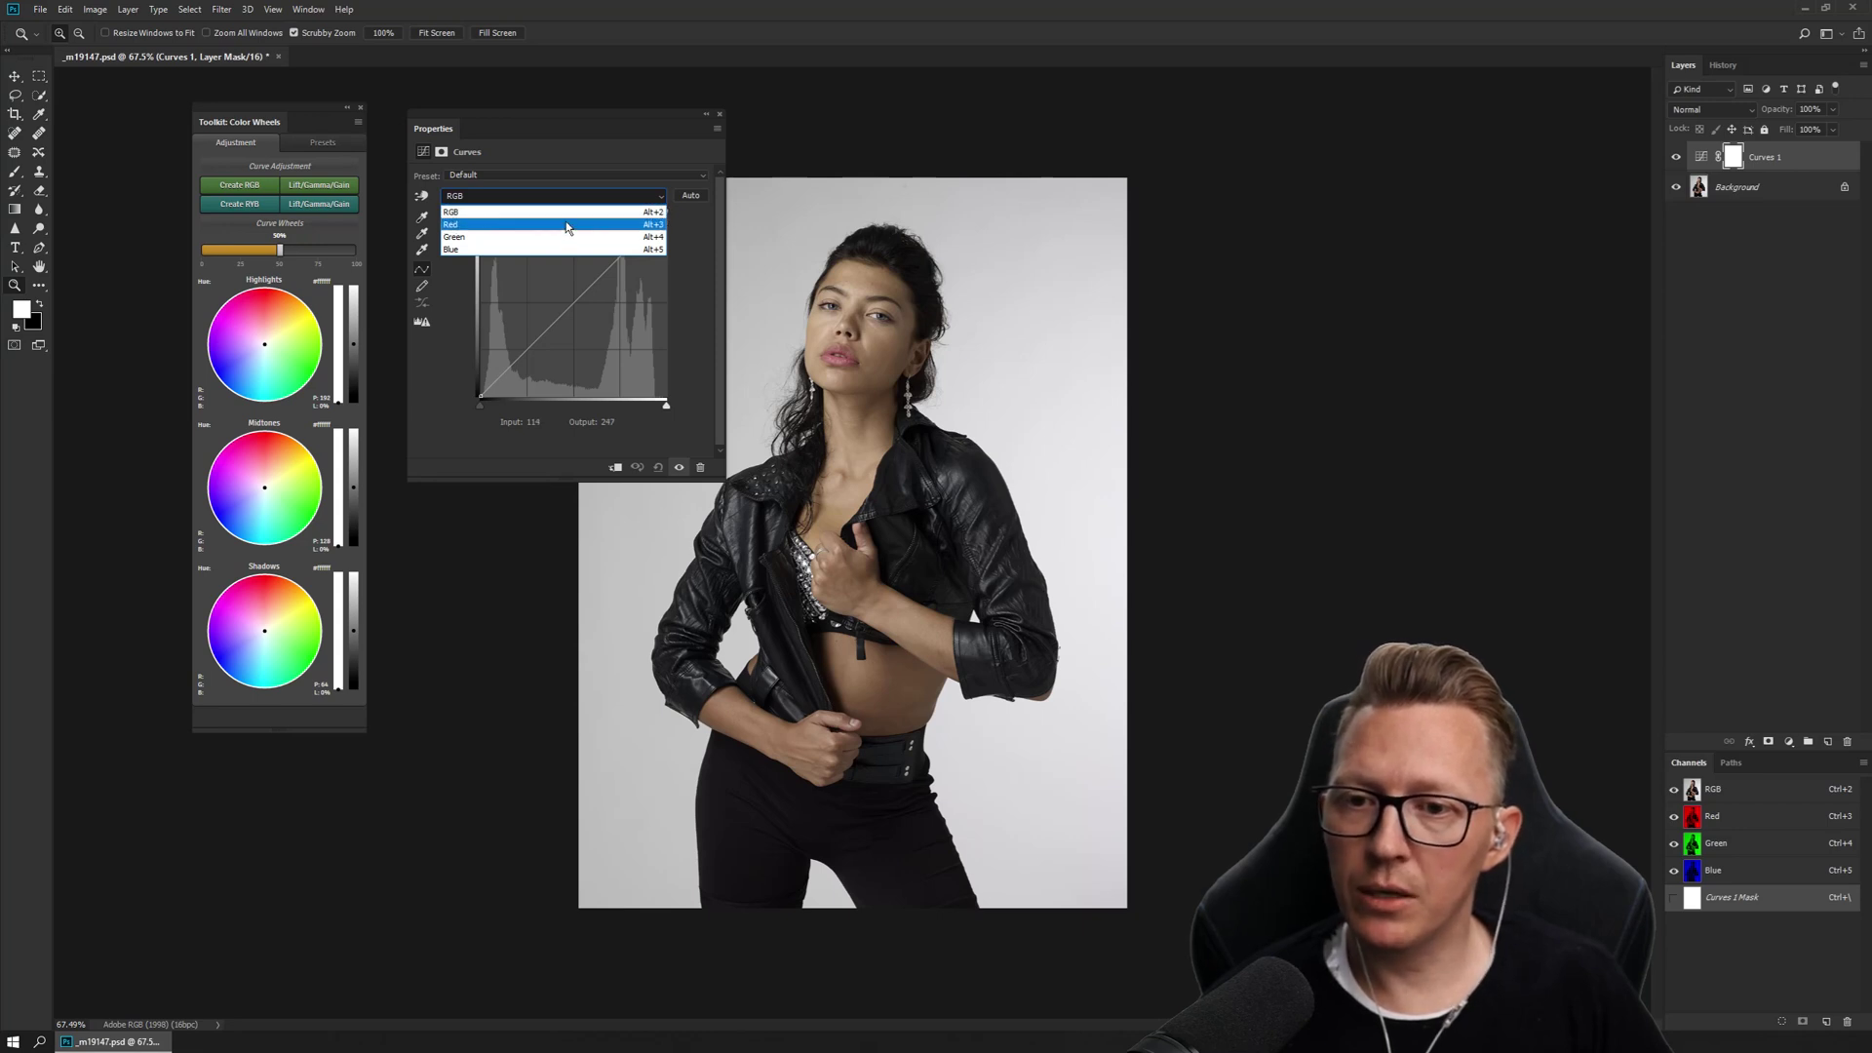
pyautogui.click(568, 232)
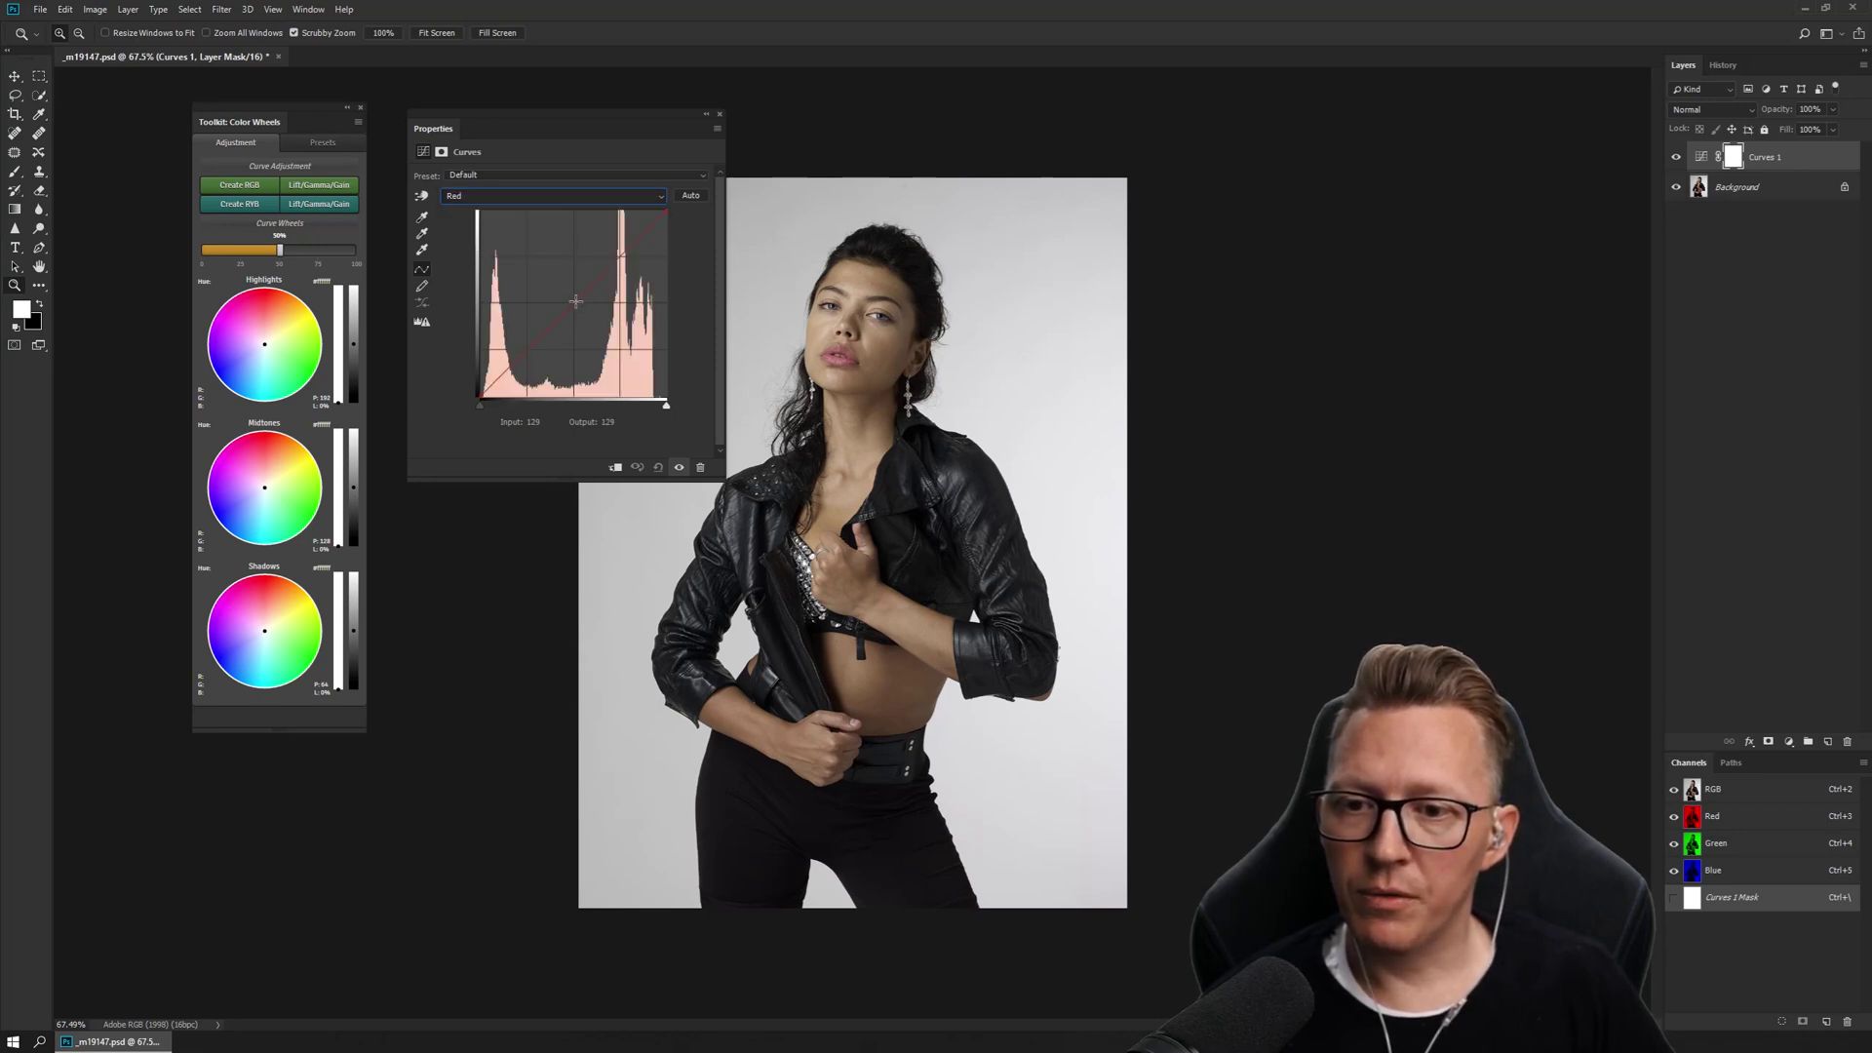
pyautogui.moveTo(581, 296); pyautogui.dragTo(601, 329)
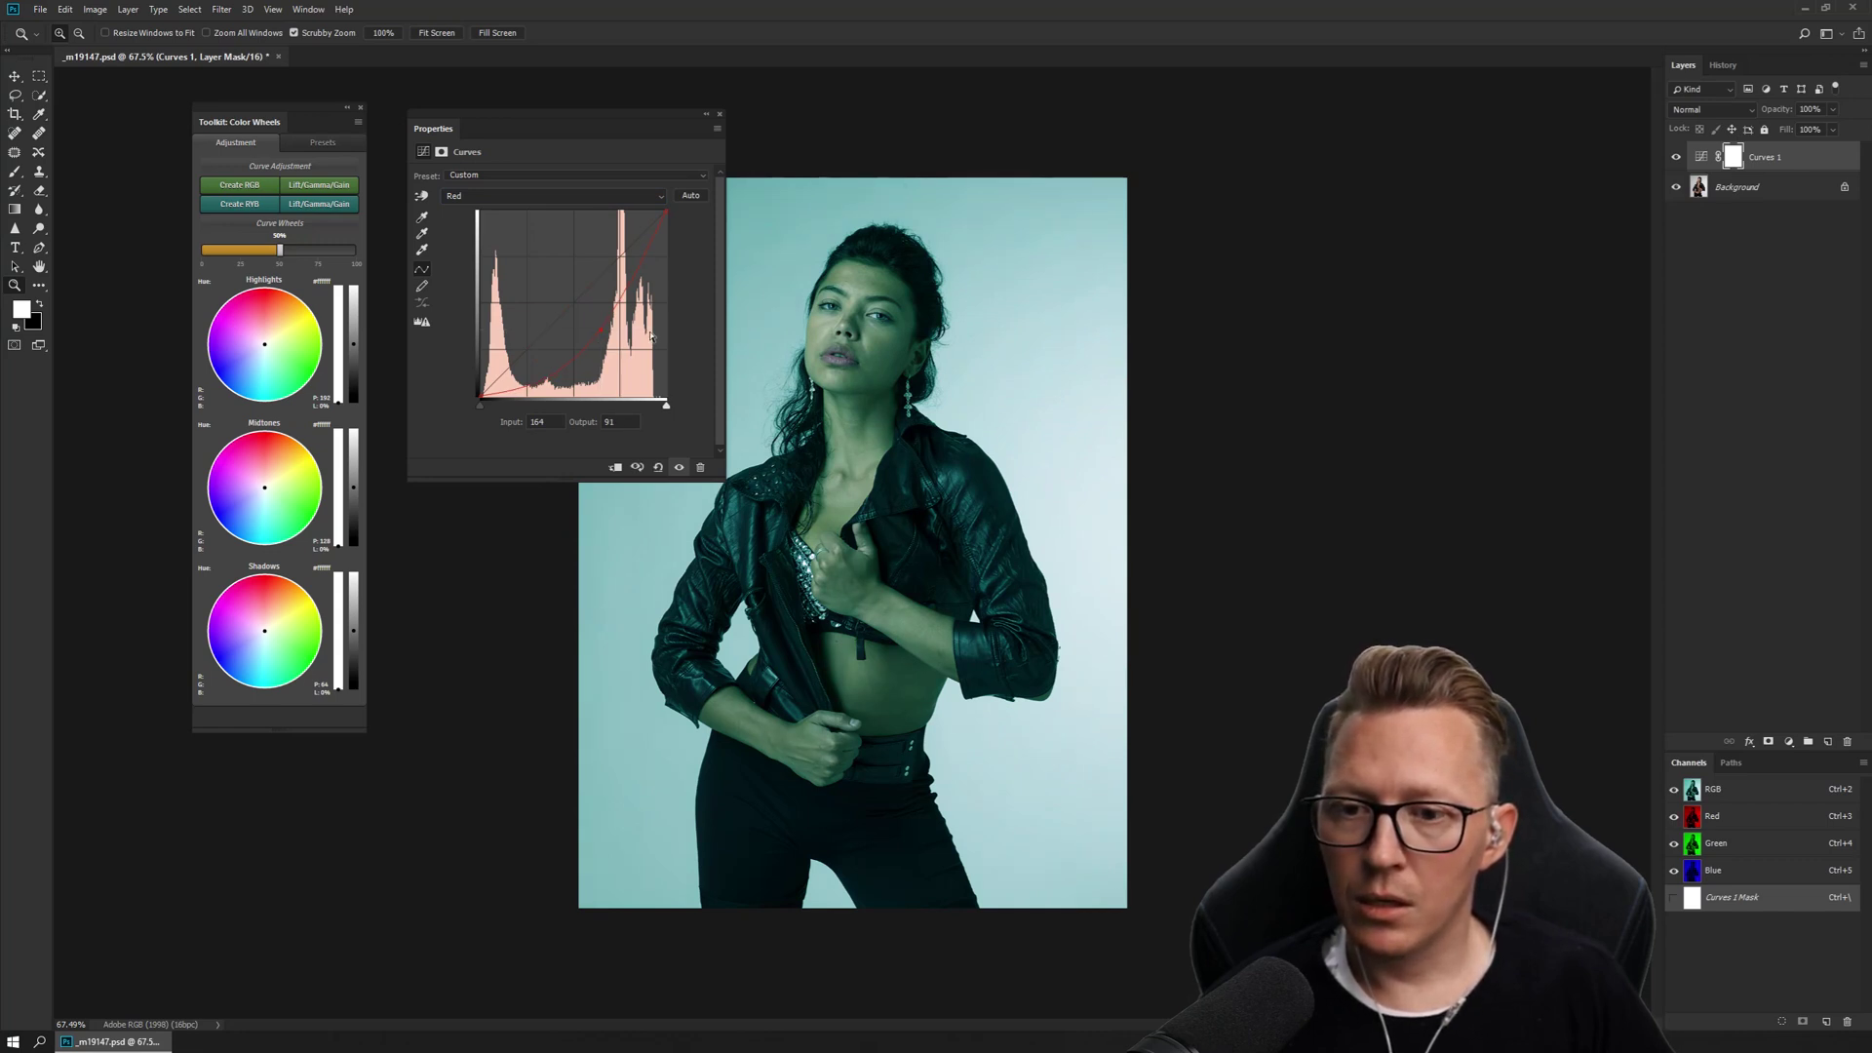
pyautogui.moveTo(603, 332)
pyautogui.mouseDown()
pyautogui.moveTo(595, 273)
pyautogui.moveTo(578, 317)
pyautogui.mouseUp()
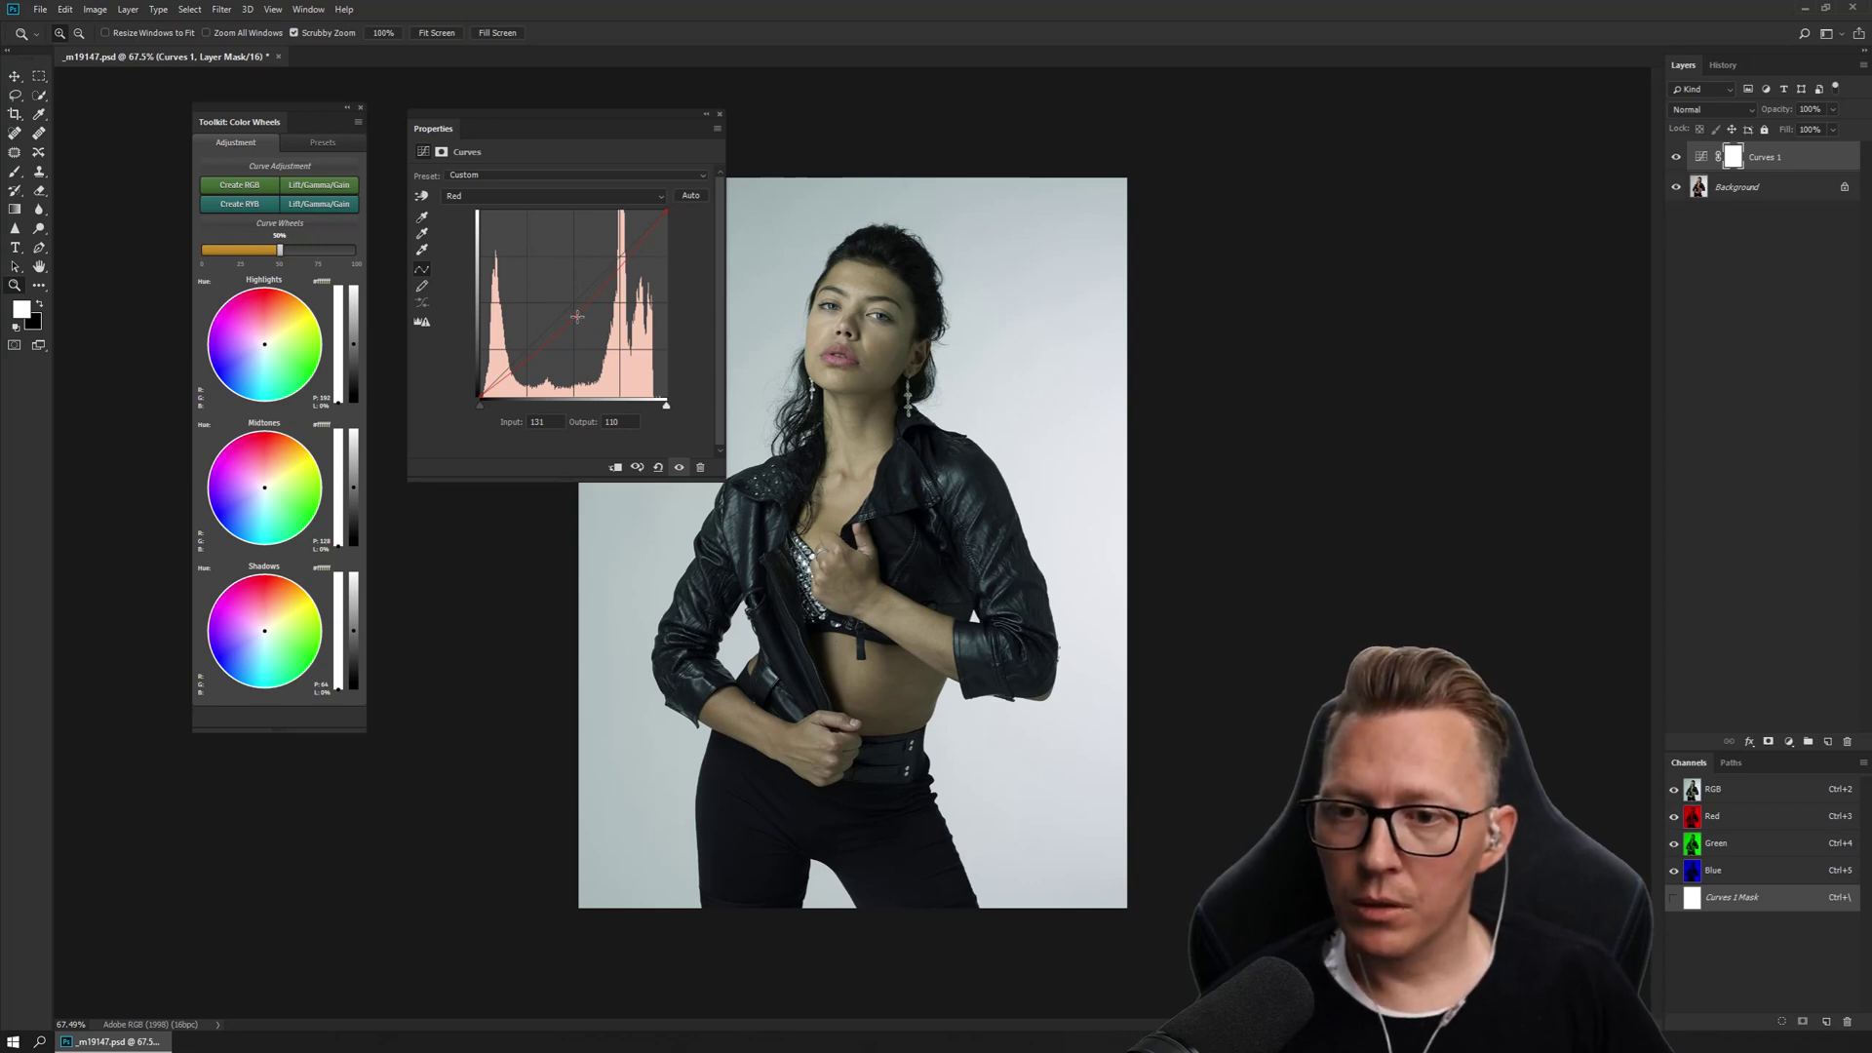
pyautogui.moveTo(577, 315); pyautogui.dragTo(576, 303)
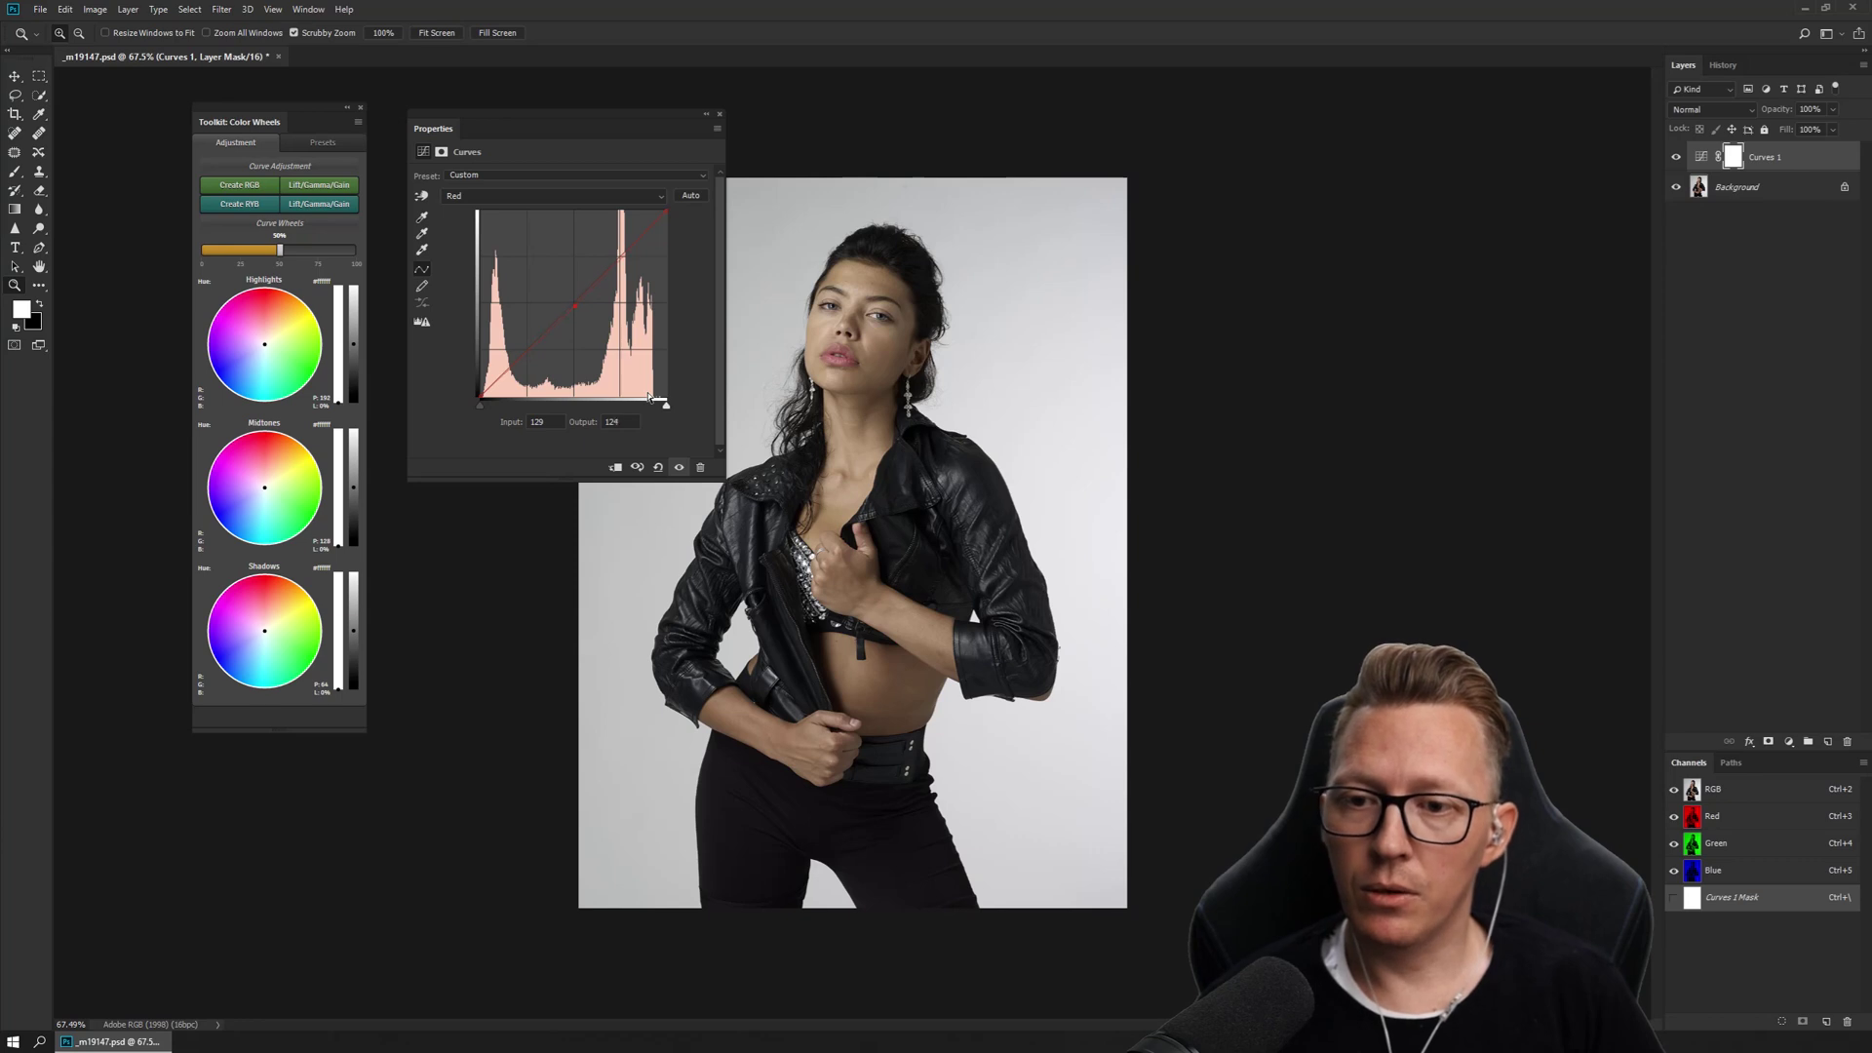
# Step: Raise the midpoint of the Red curve in small increments to output 142 at input 129
pyautogui.press('Up')
pyautogui.press('Up')
pyautogui.press('Up')
pyautogui.press('Up')
pyautogui.press('Up')
pyautogui.press('Up')
pyautogui.press('Up')
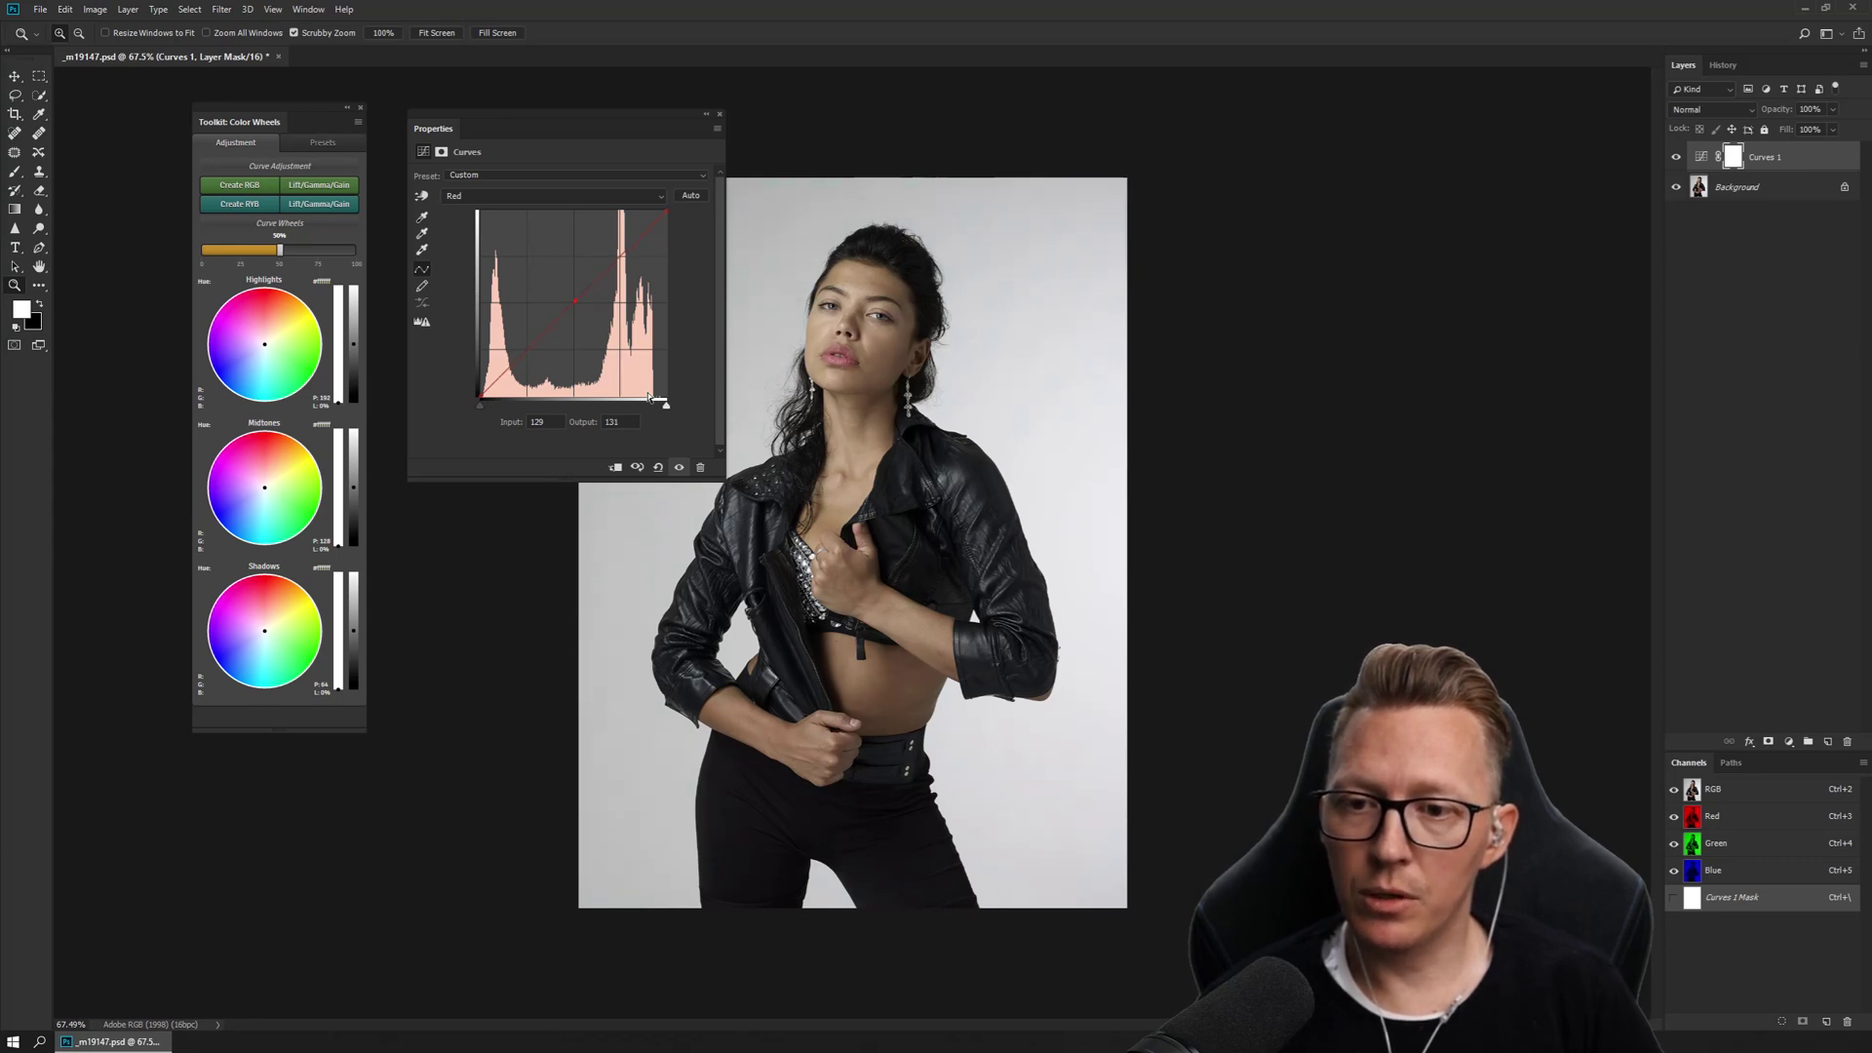
pyautogui.press('Up')
pyautogui.press('Up')
pyautogui.press('Up')
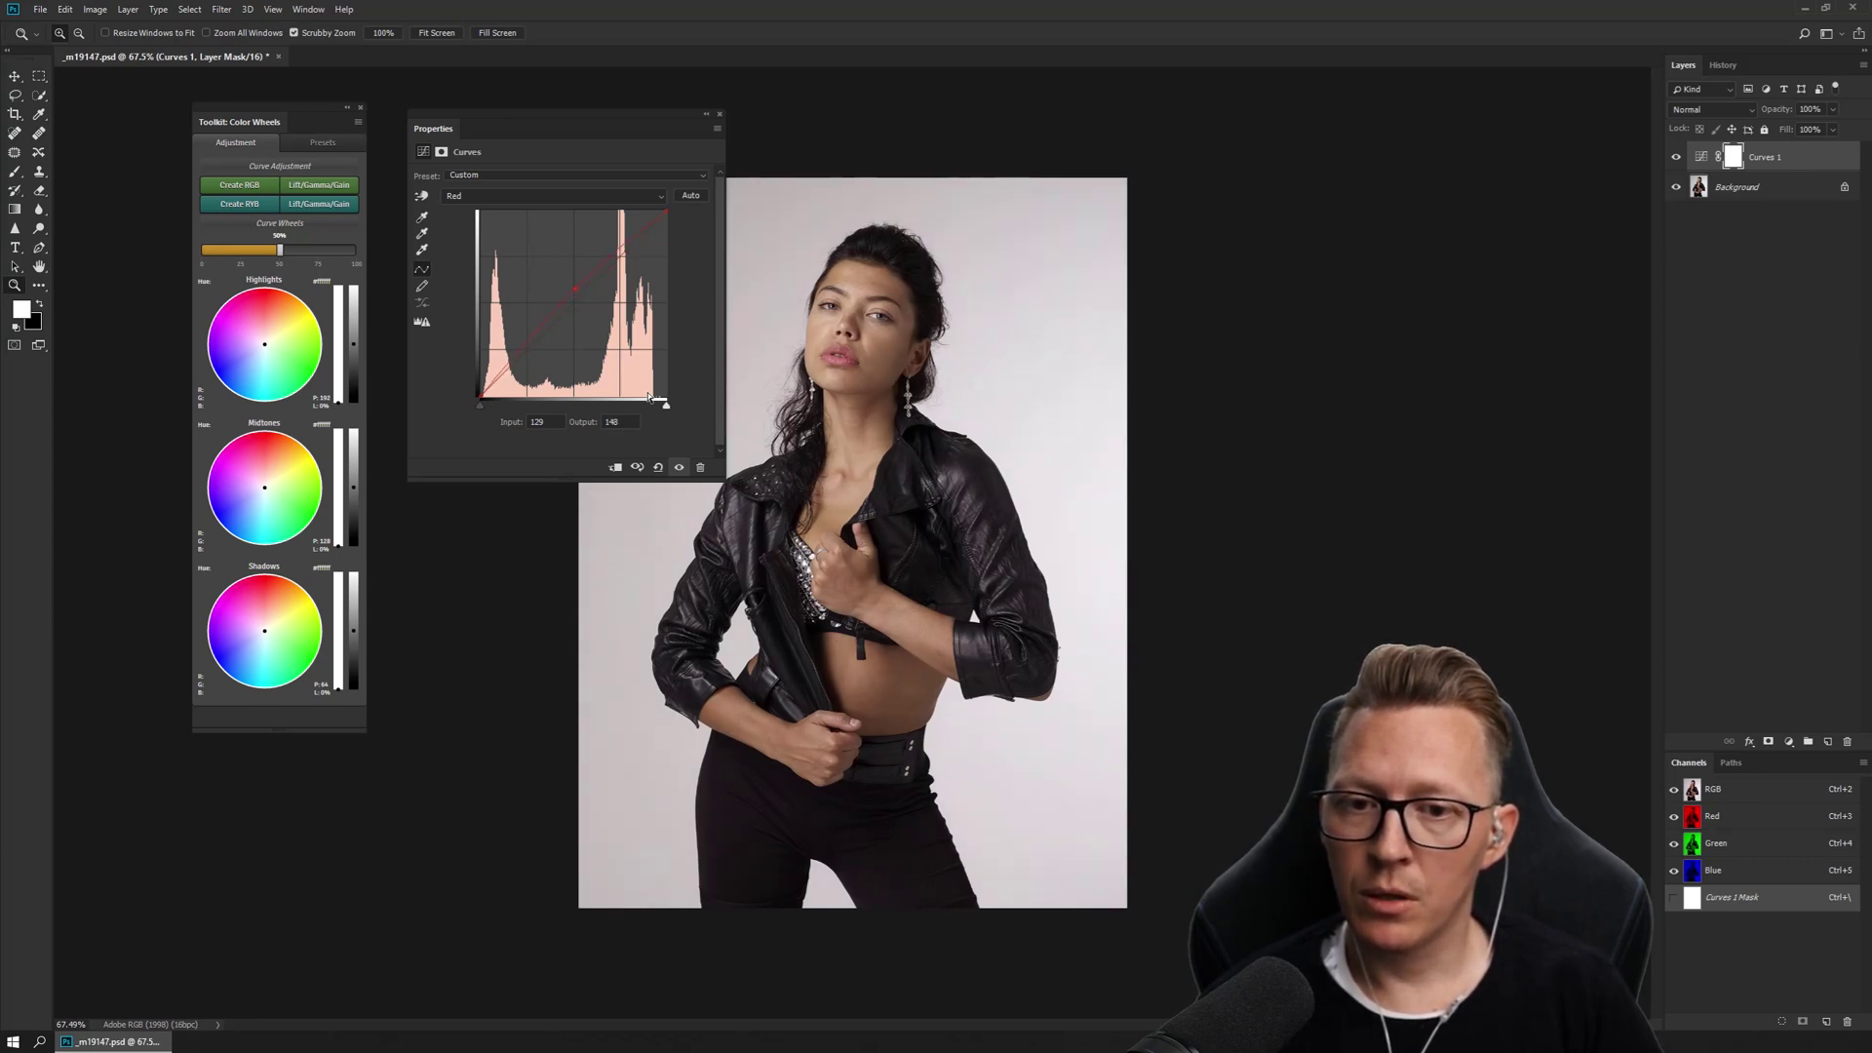
pyautogui.press('Down')
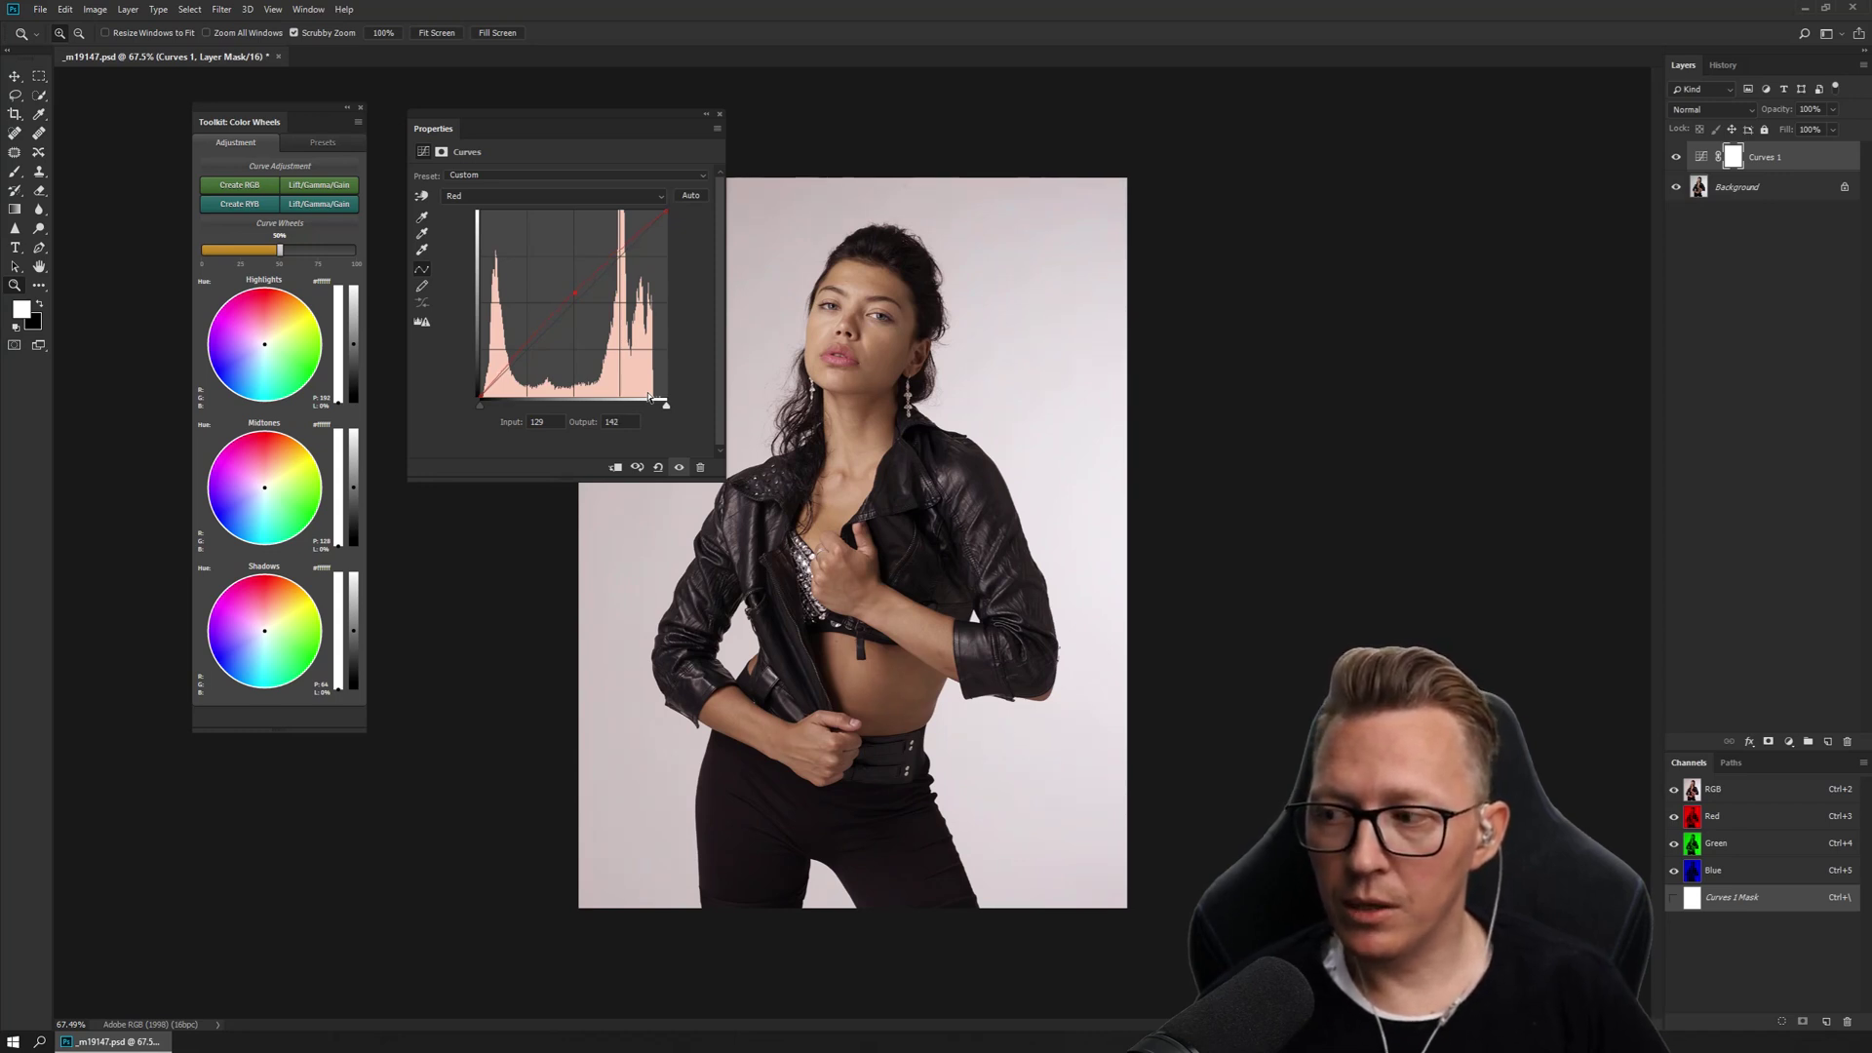
# Step: Examine the Green and Blue channel curves of the Curves layer and return to the Red channel
pyautogui.click(597, 197)
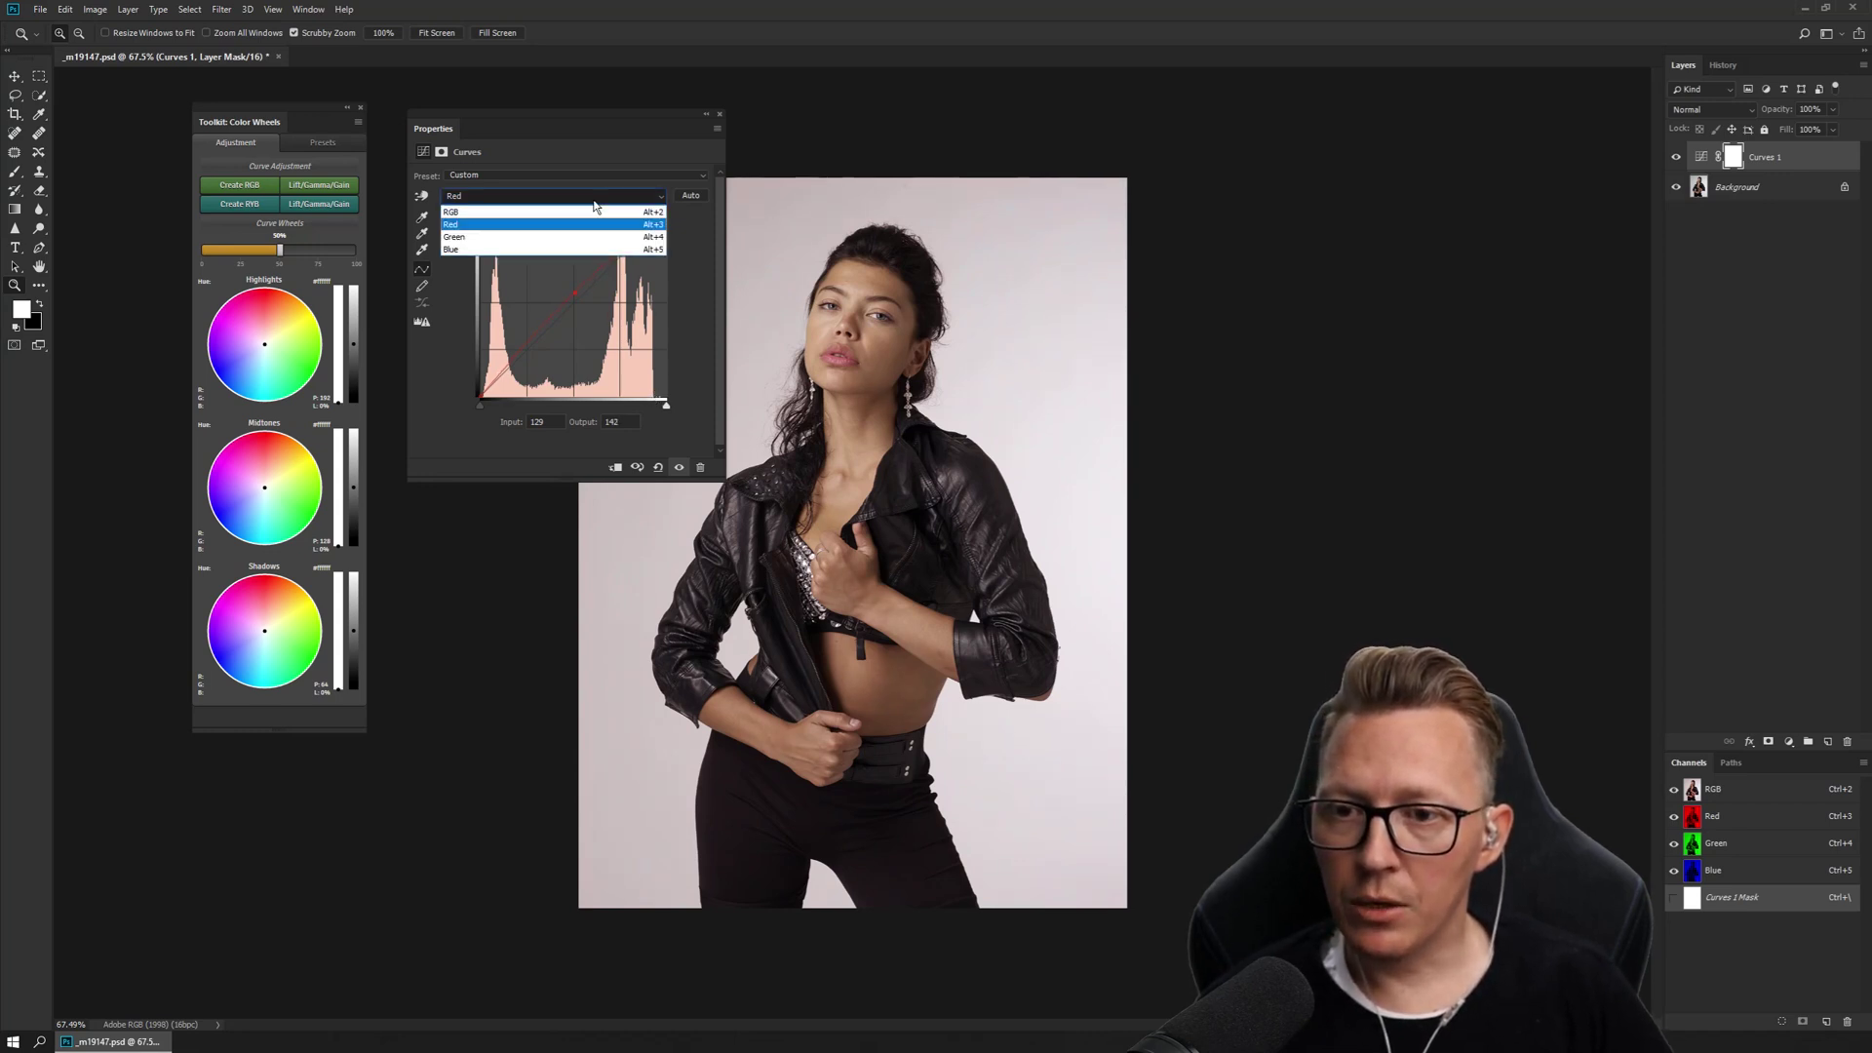
pyautogui.click(581, 239)
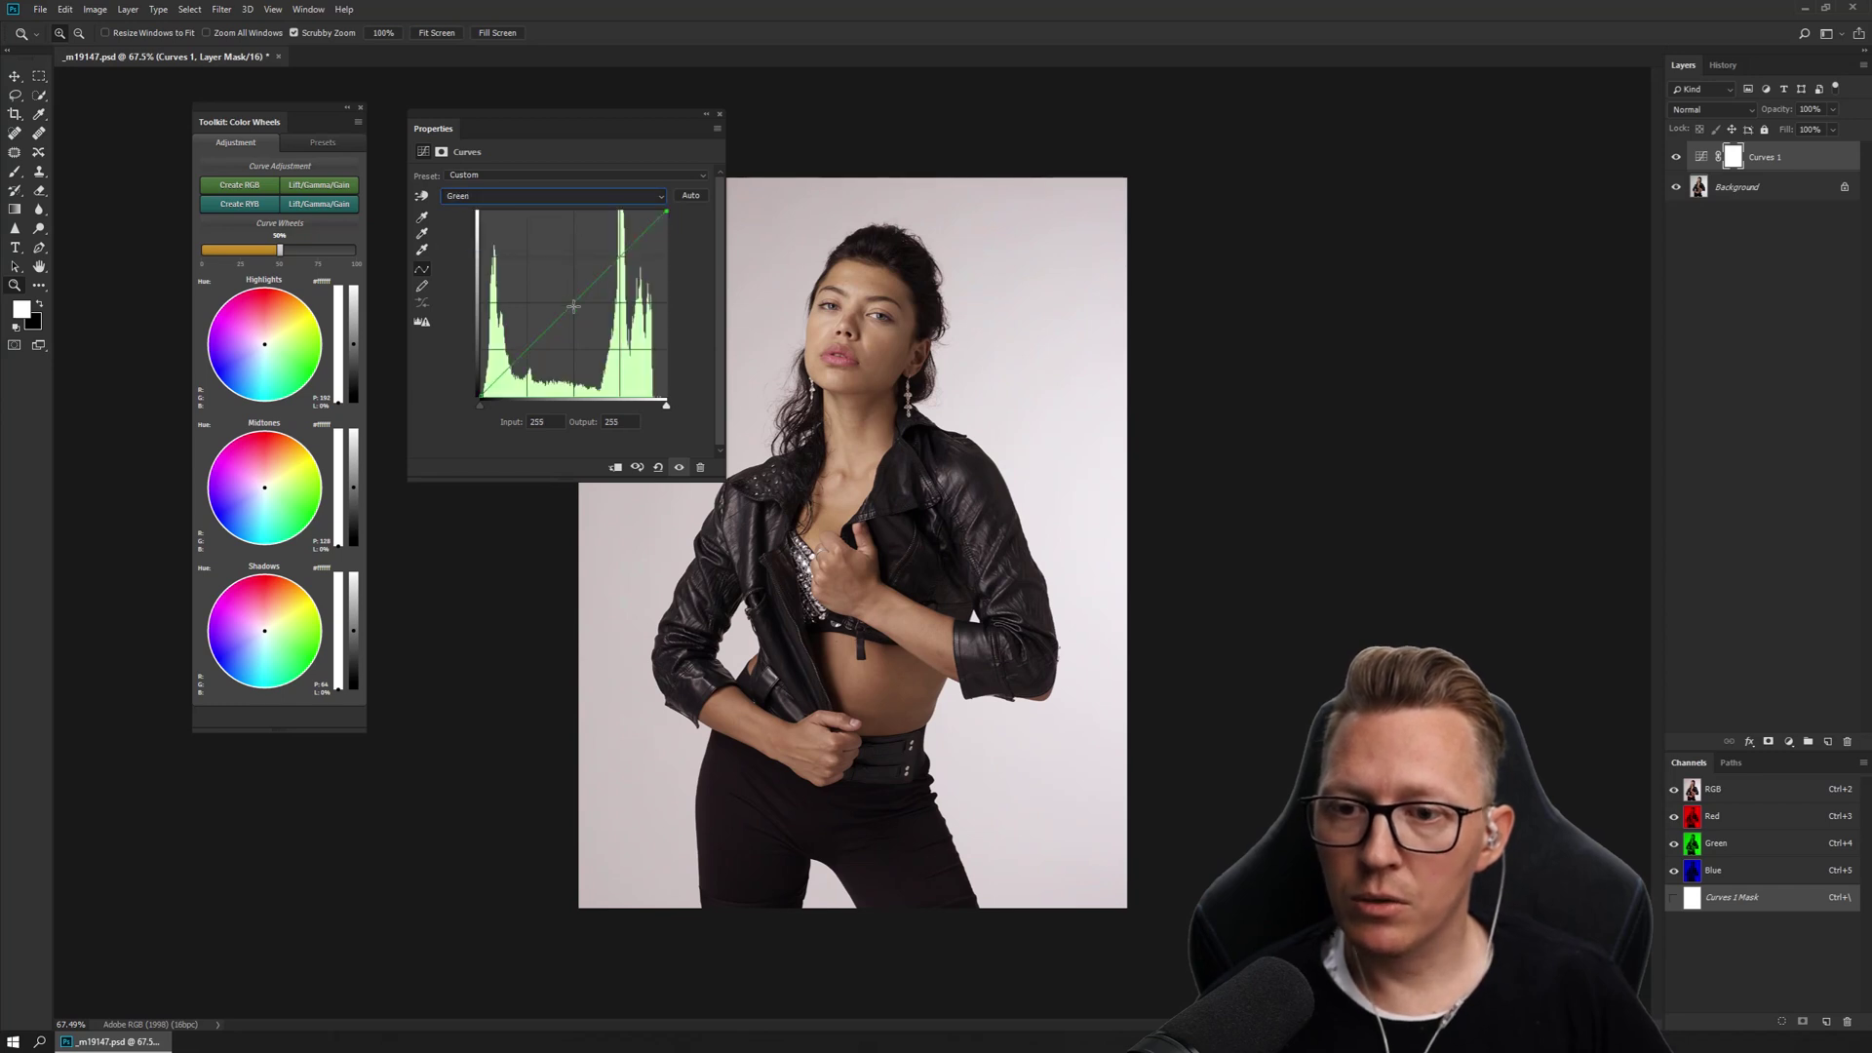
pyautogui.click(569, 197)
pyautogui.click(548, 249)
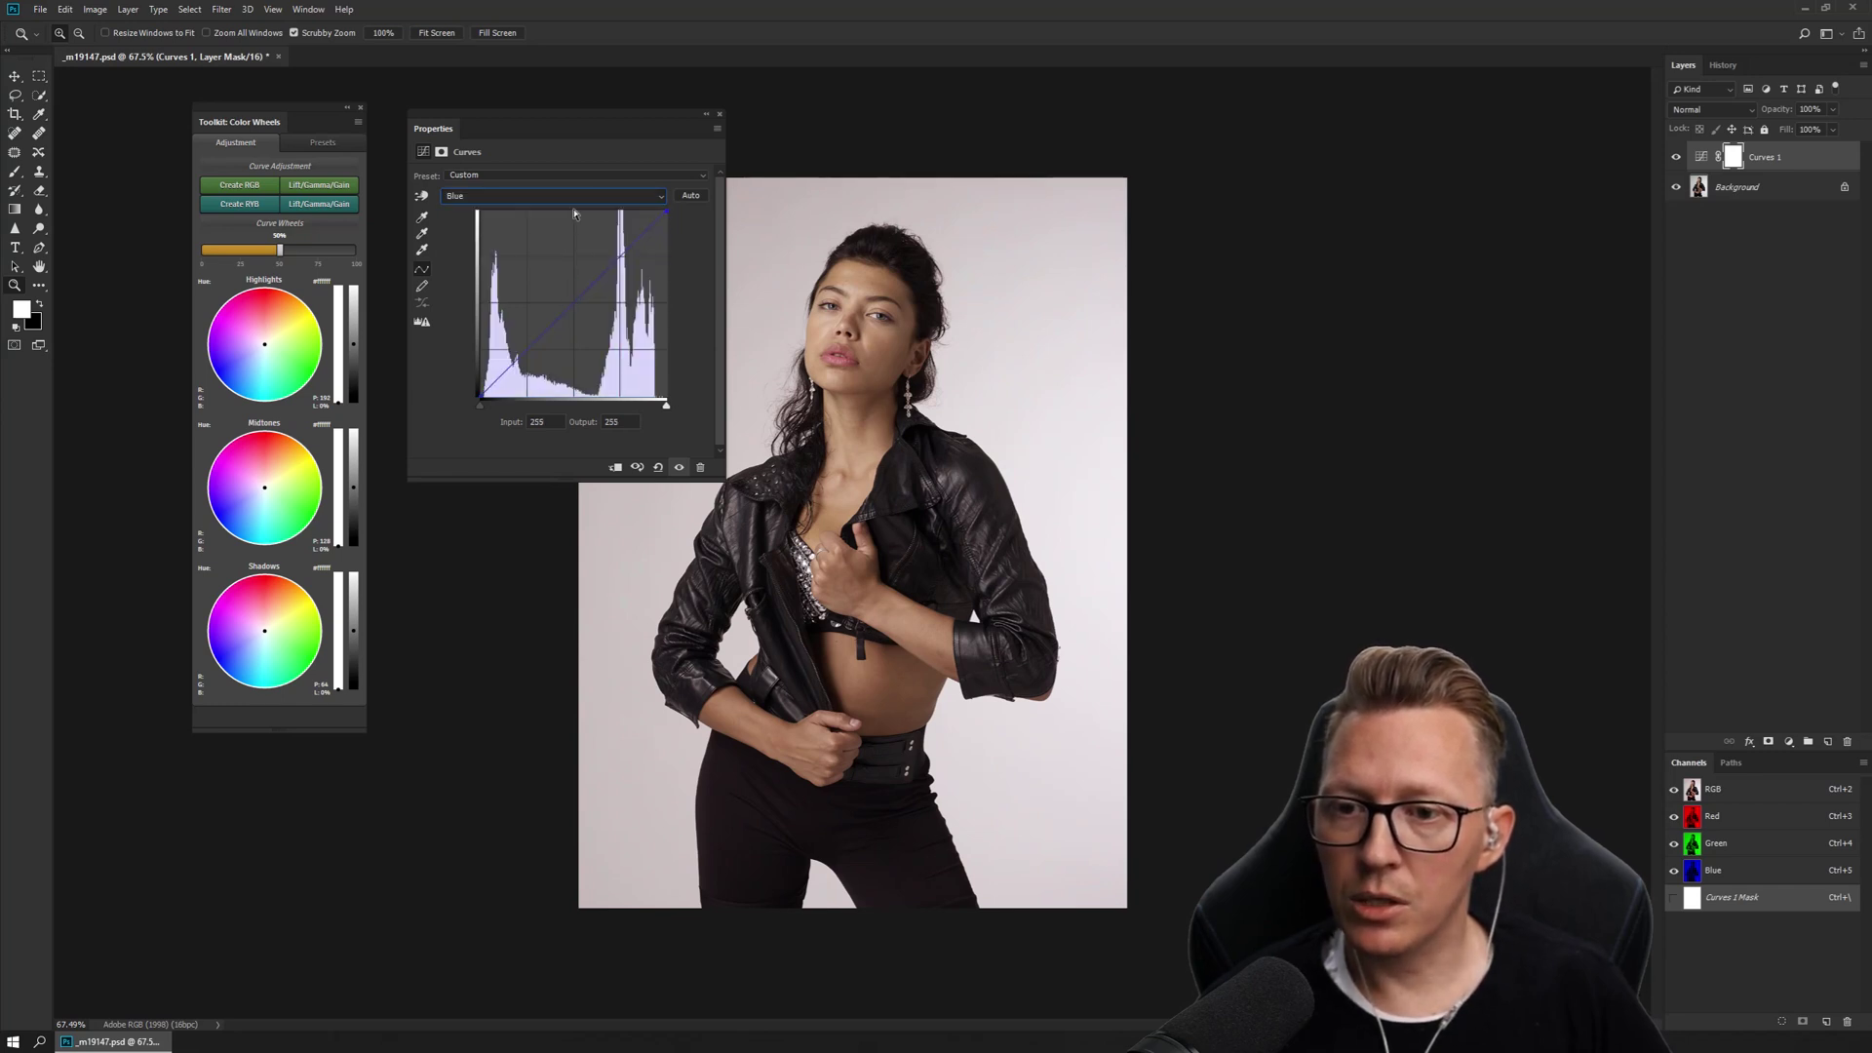
pyautogui.click(571, 198)
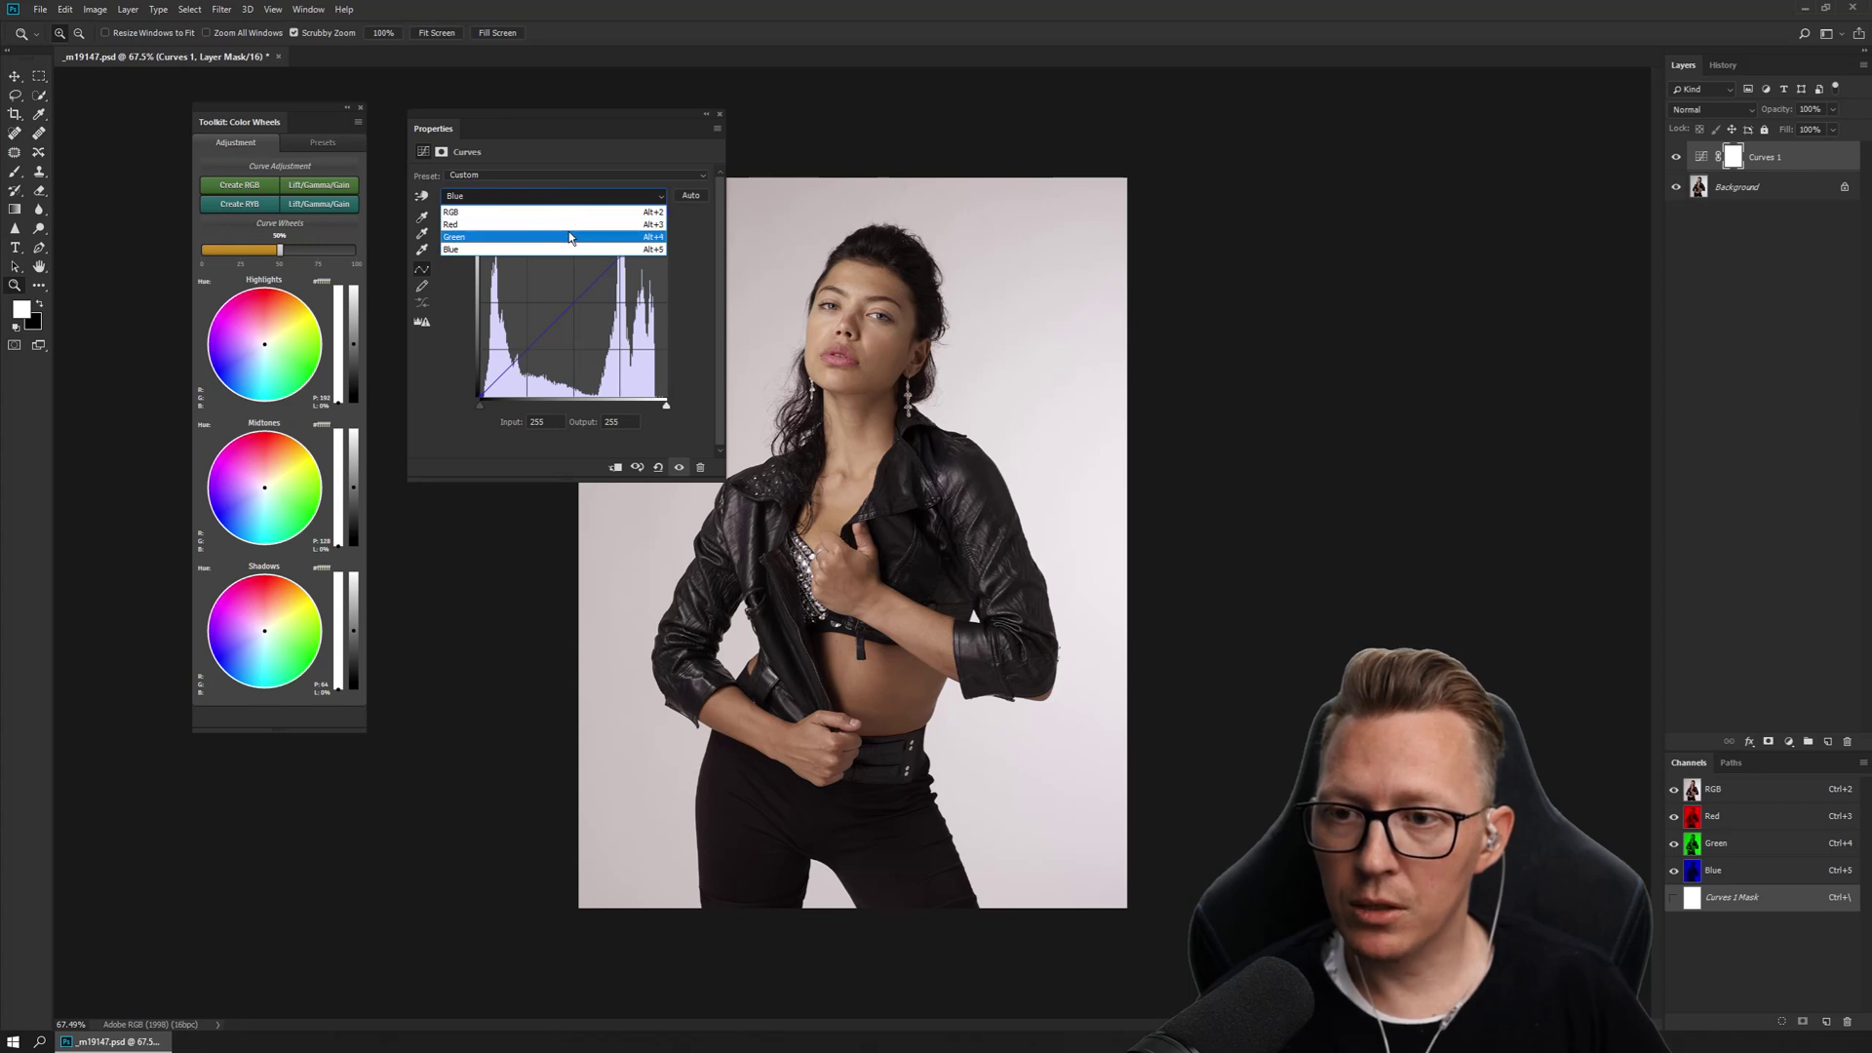
pyautogui.click(569, 234)
pyautogui.click(577, 196)
pyautogui.click(612, 225)
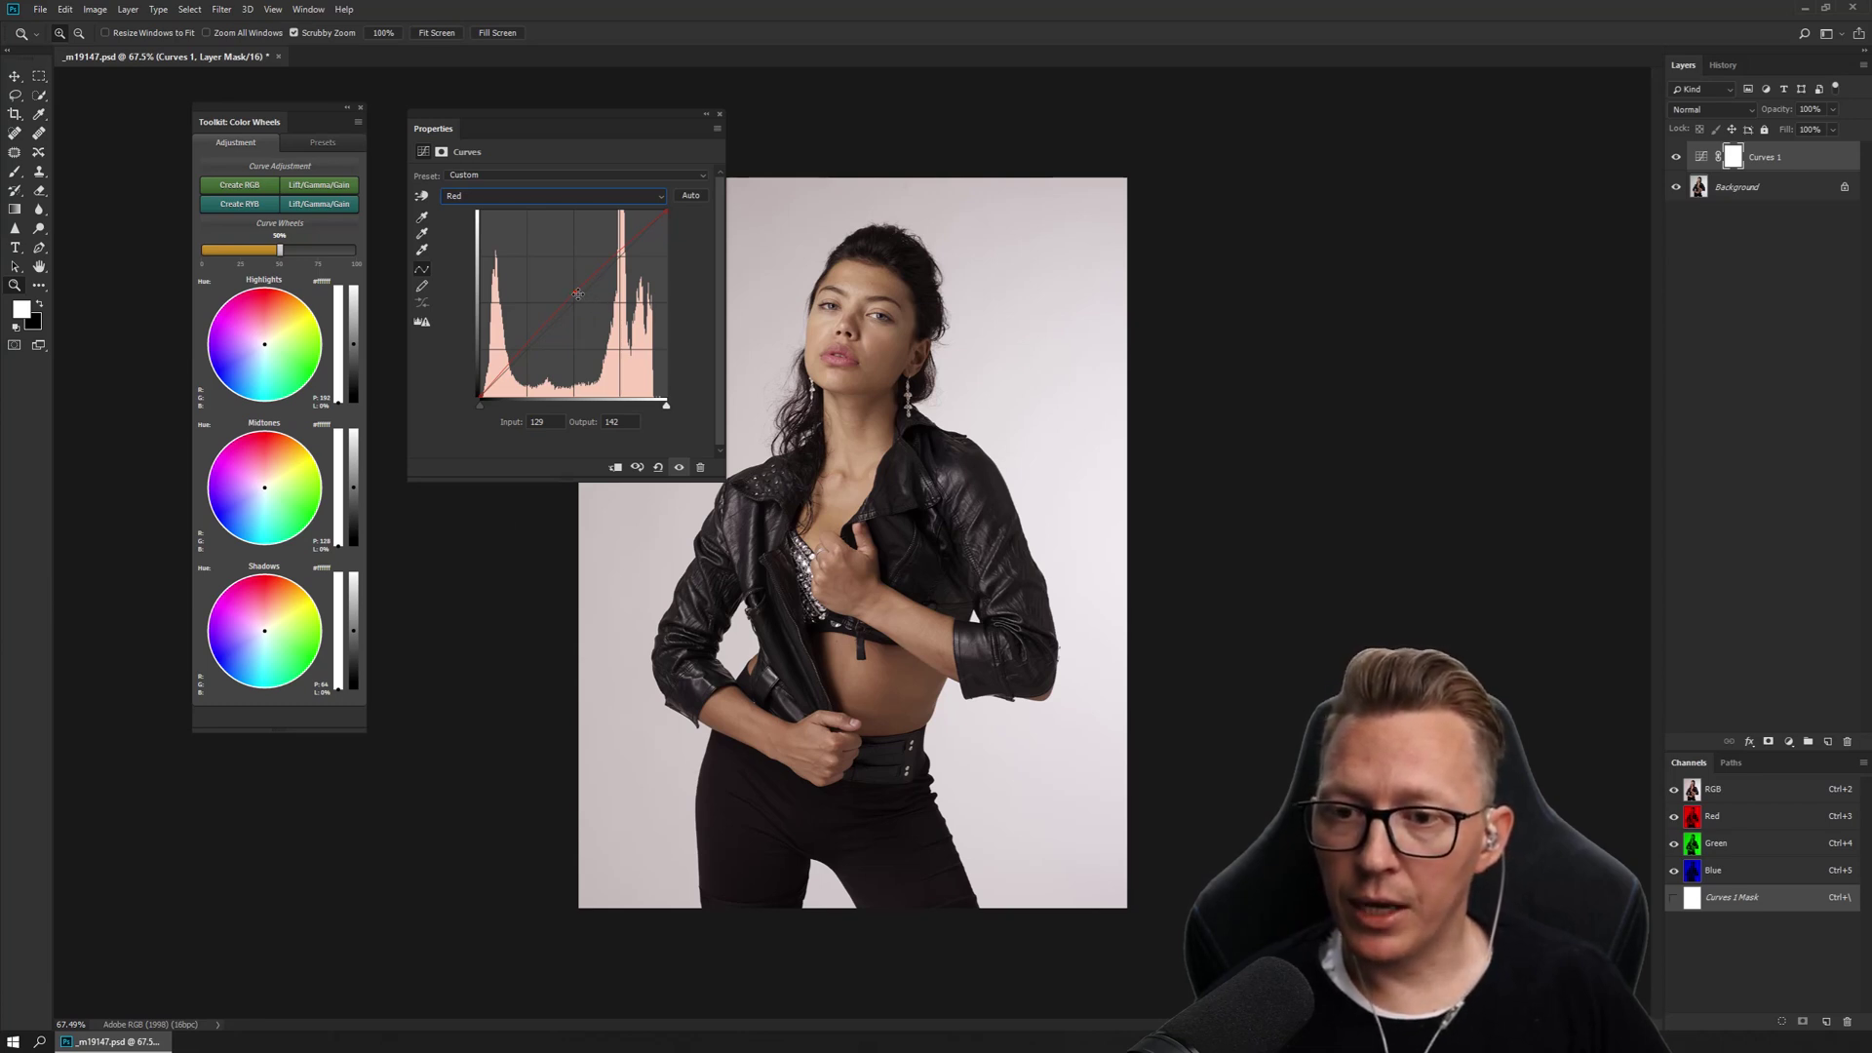
# Step: Return the curve to the composite RGB channel and delete the Curves 1 adjustment layer
pyautogui.click(582, 198)
pyautogui.click(583, 202)
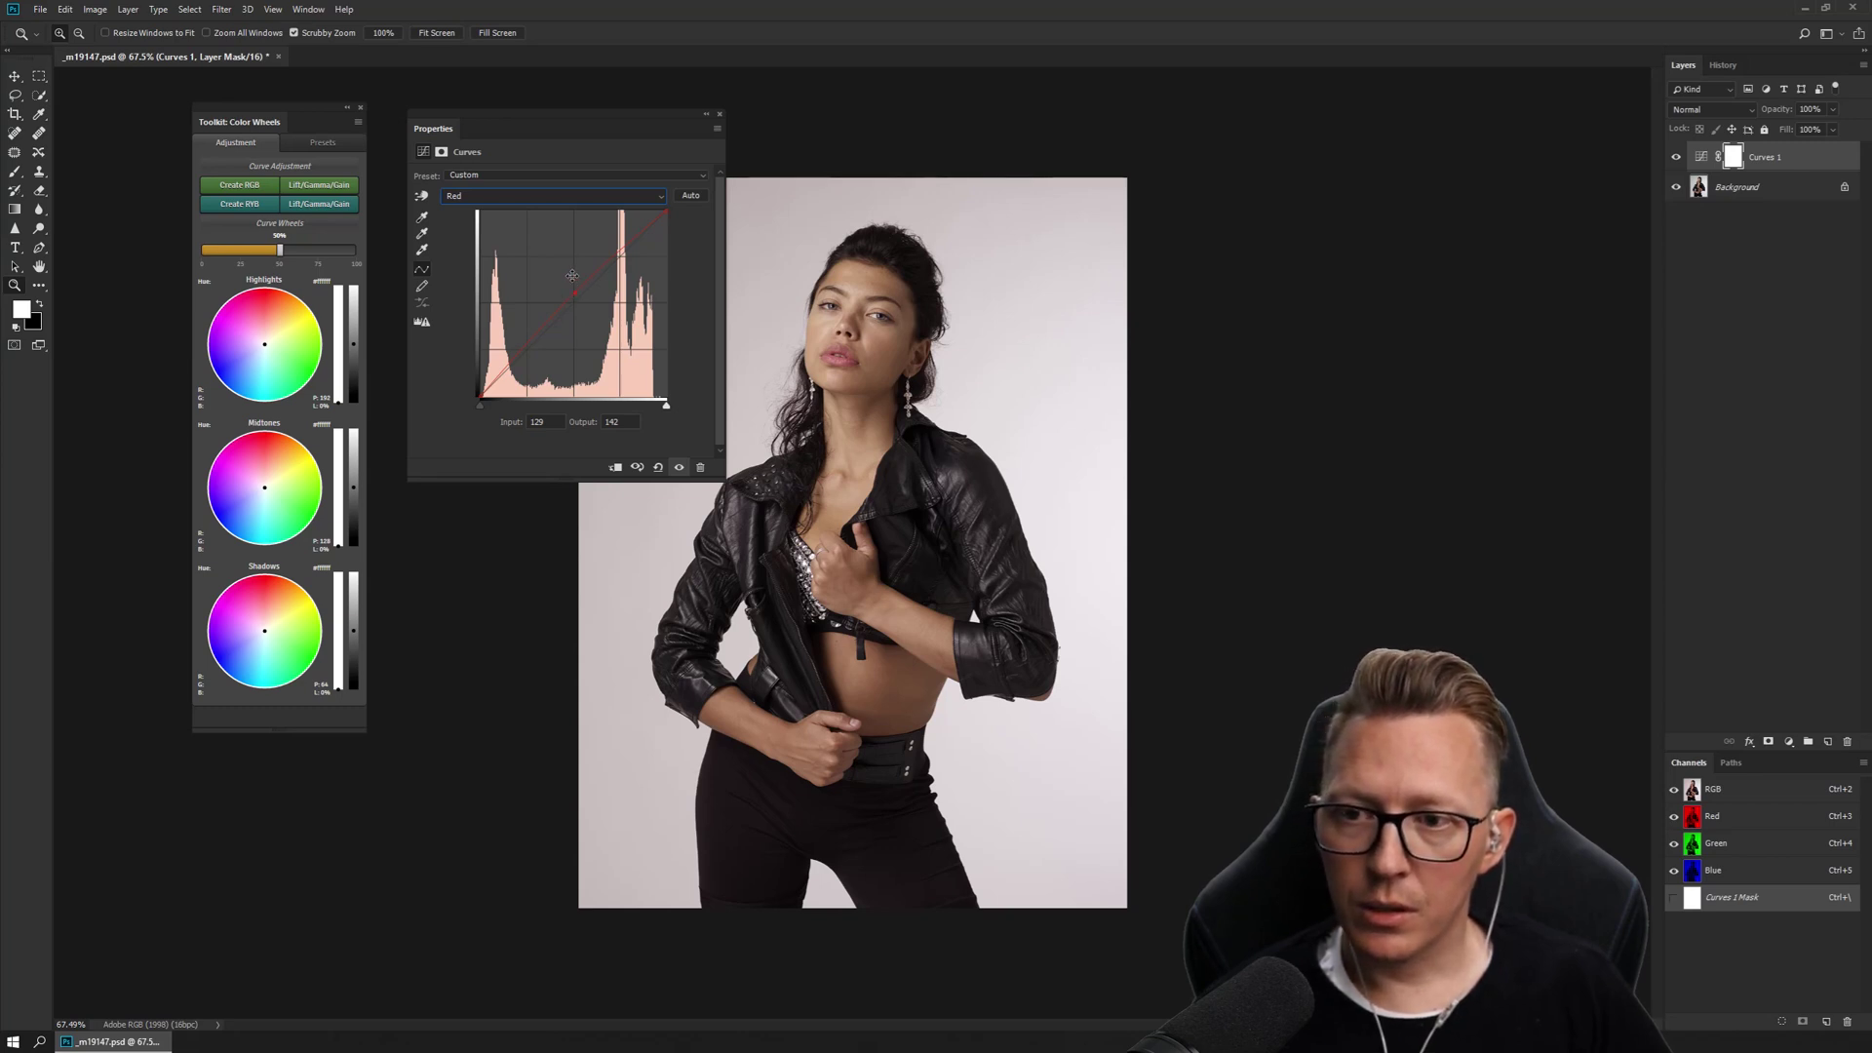
pyautogui.click(564, 198)
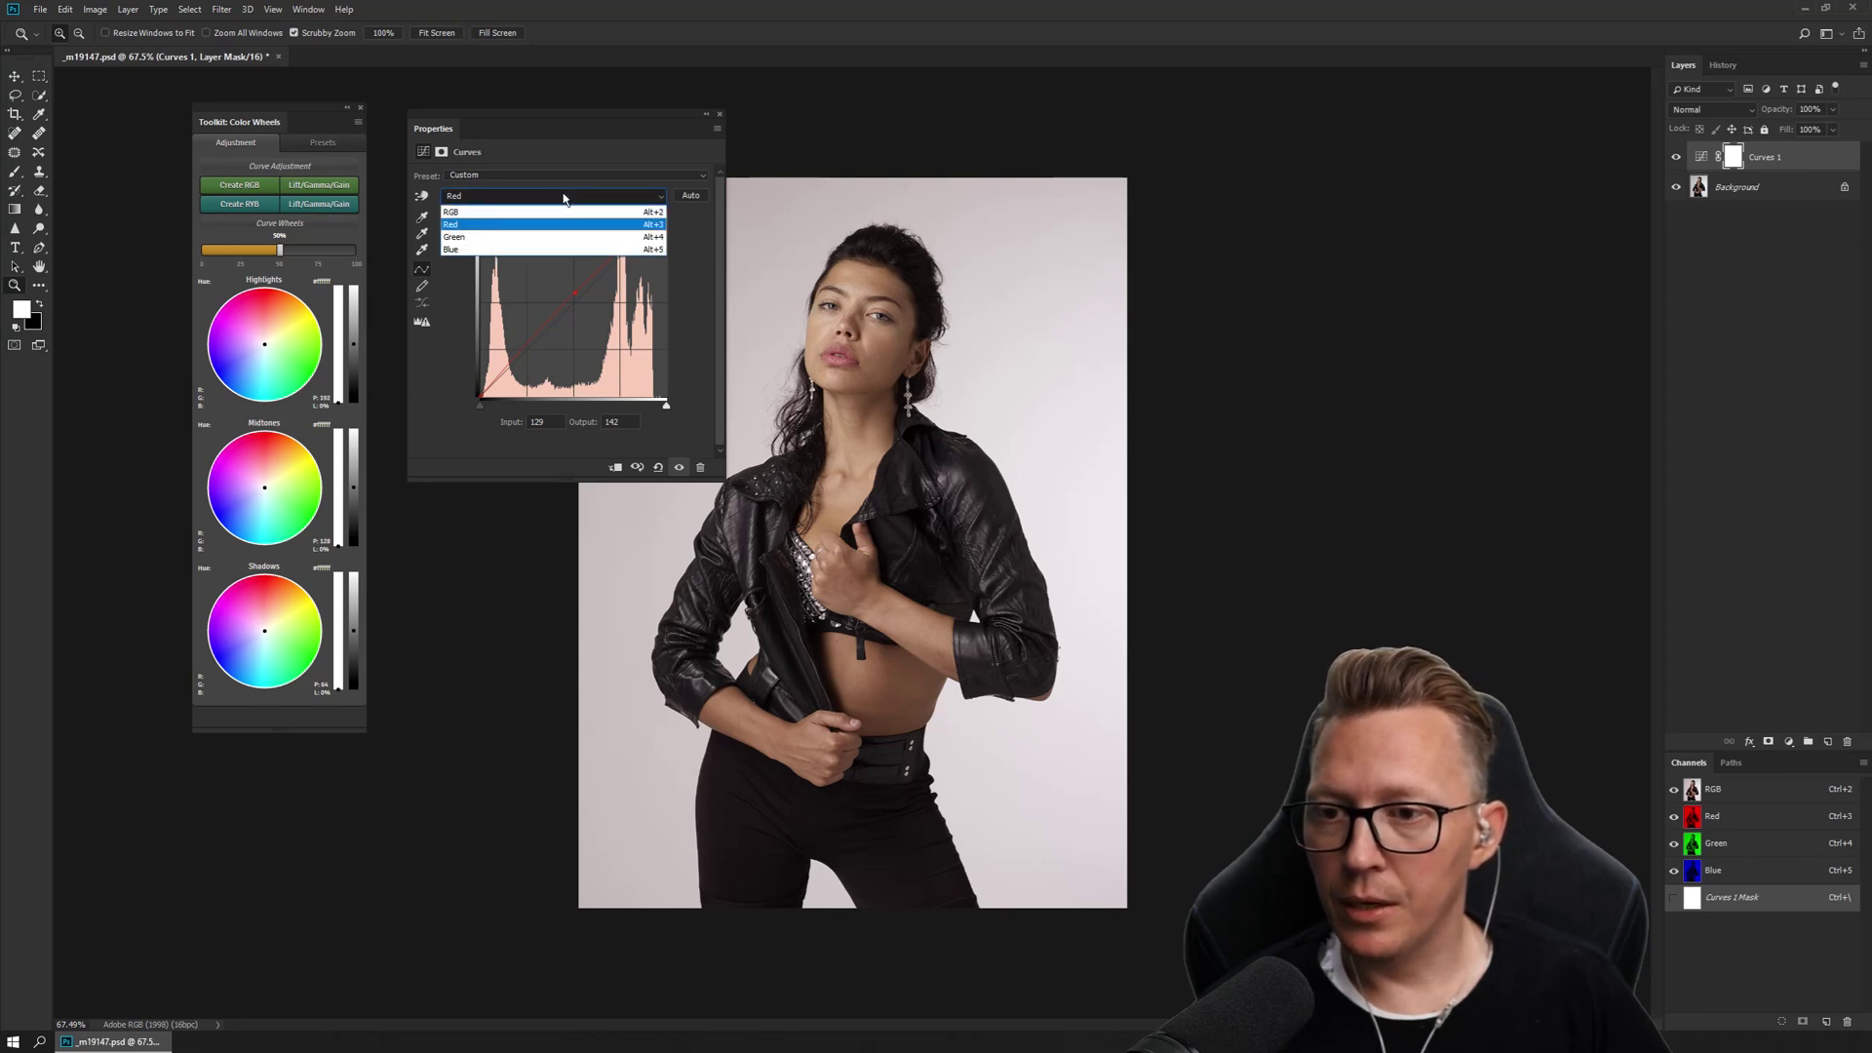
pyautogui.click(548, 212)
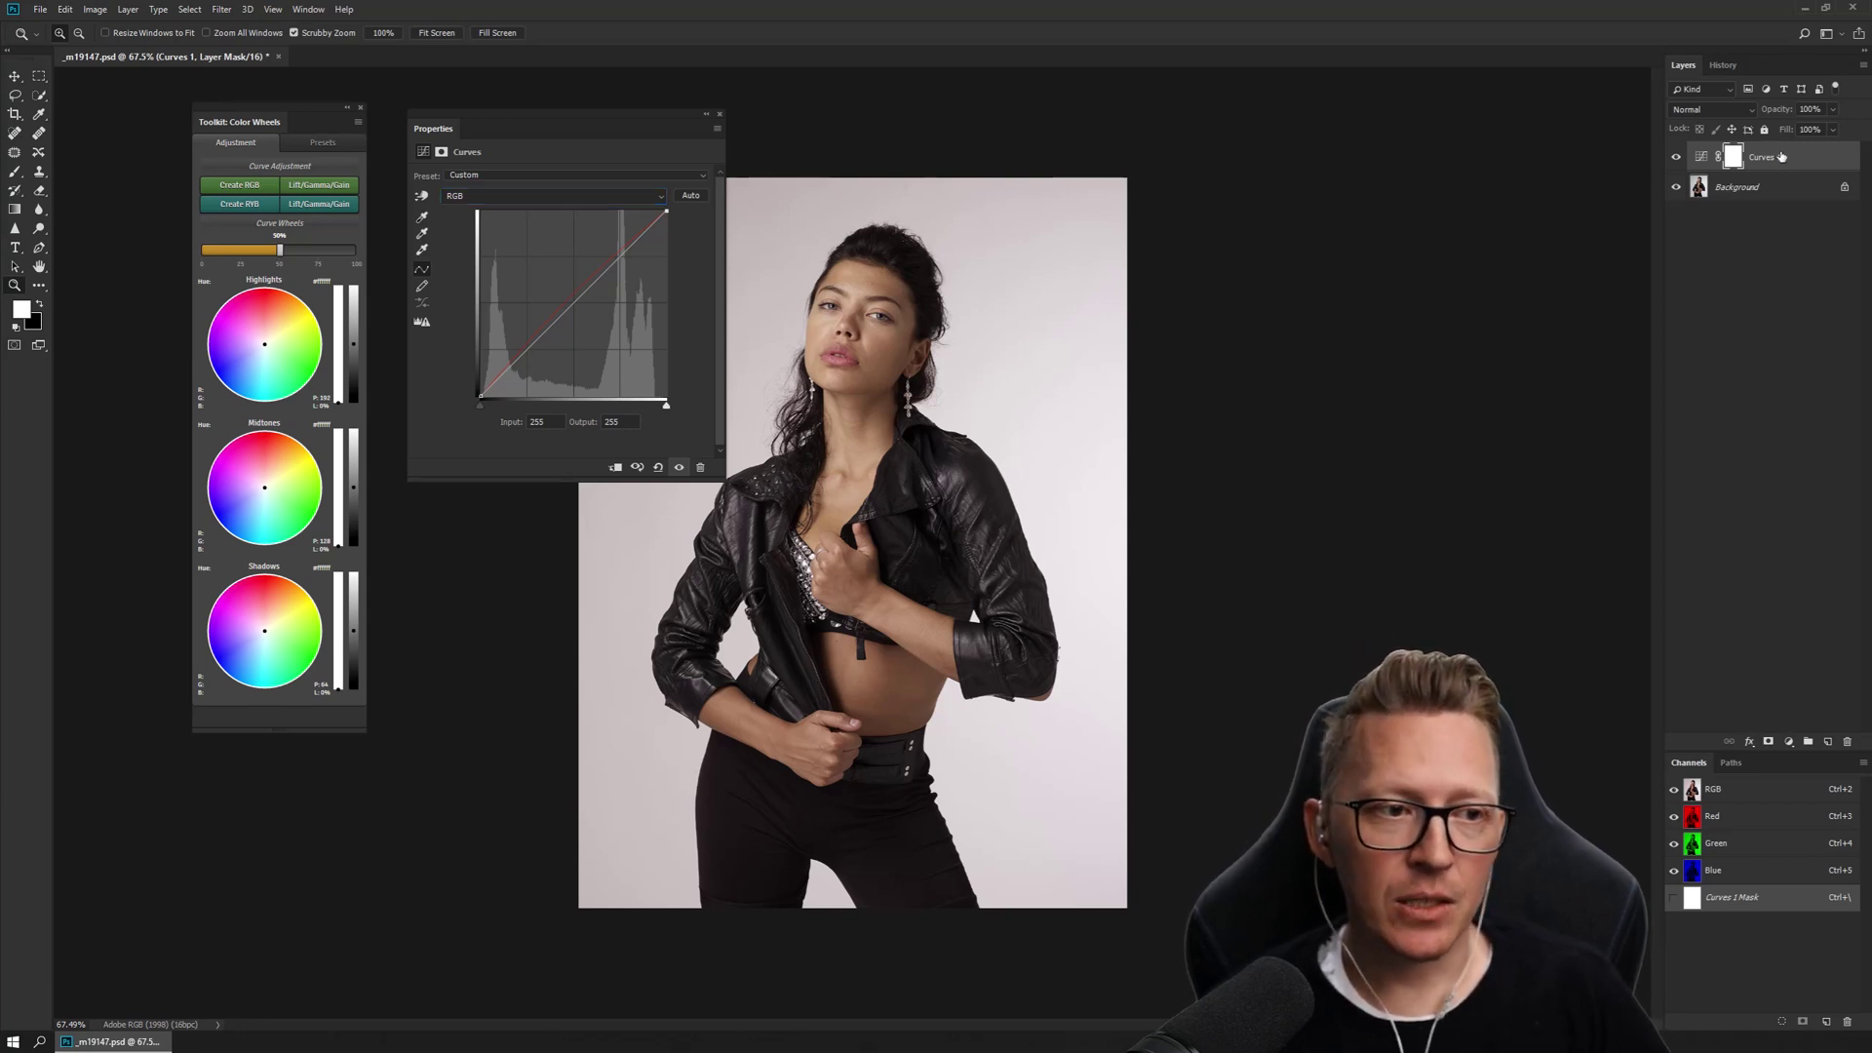
pyautogui.moveTo(1780, 157); pyautogui.dragTo(1846, 741)
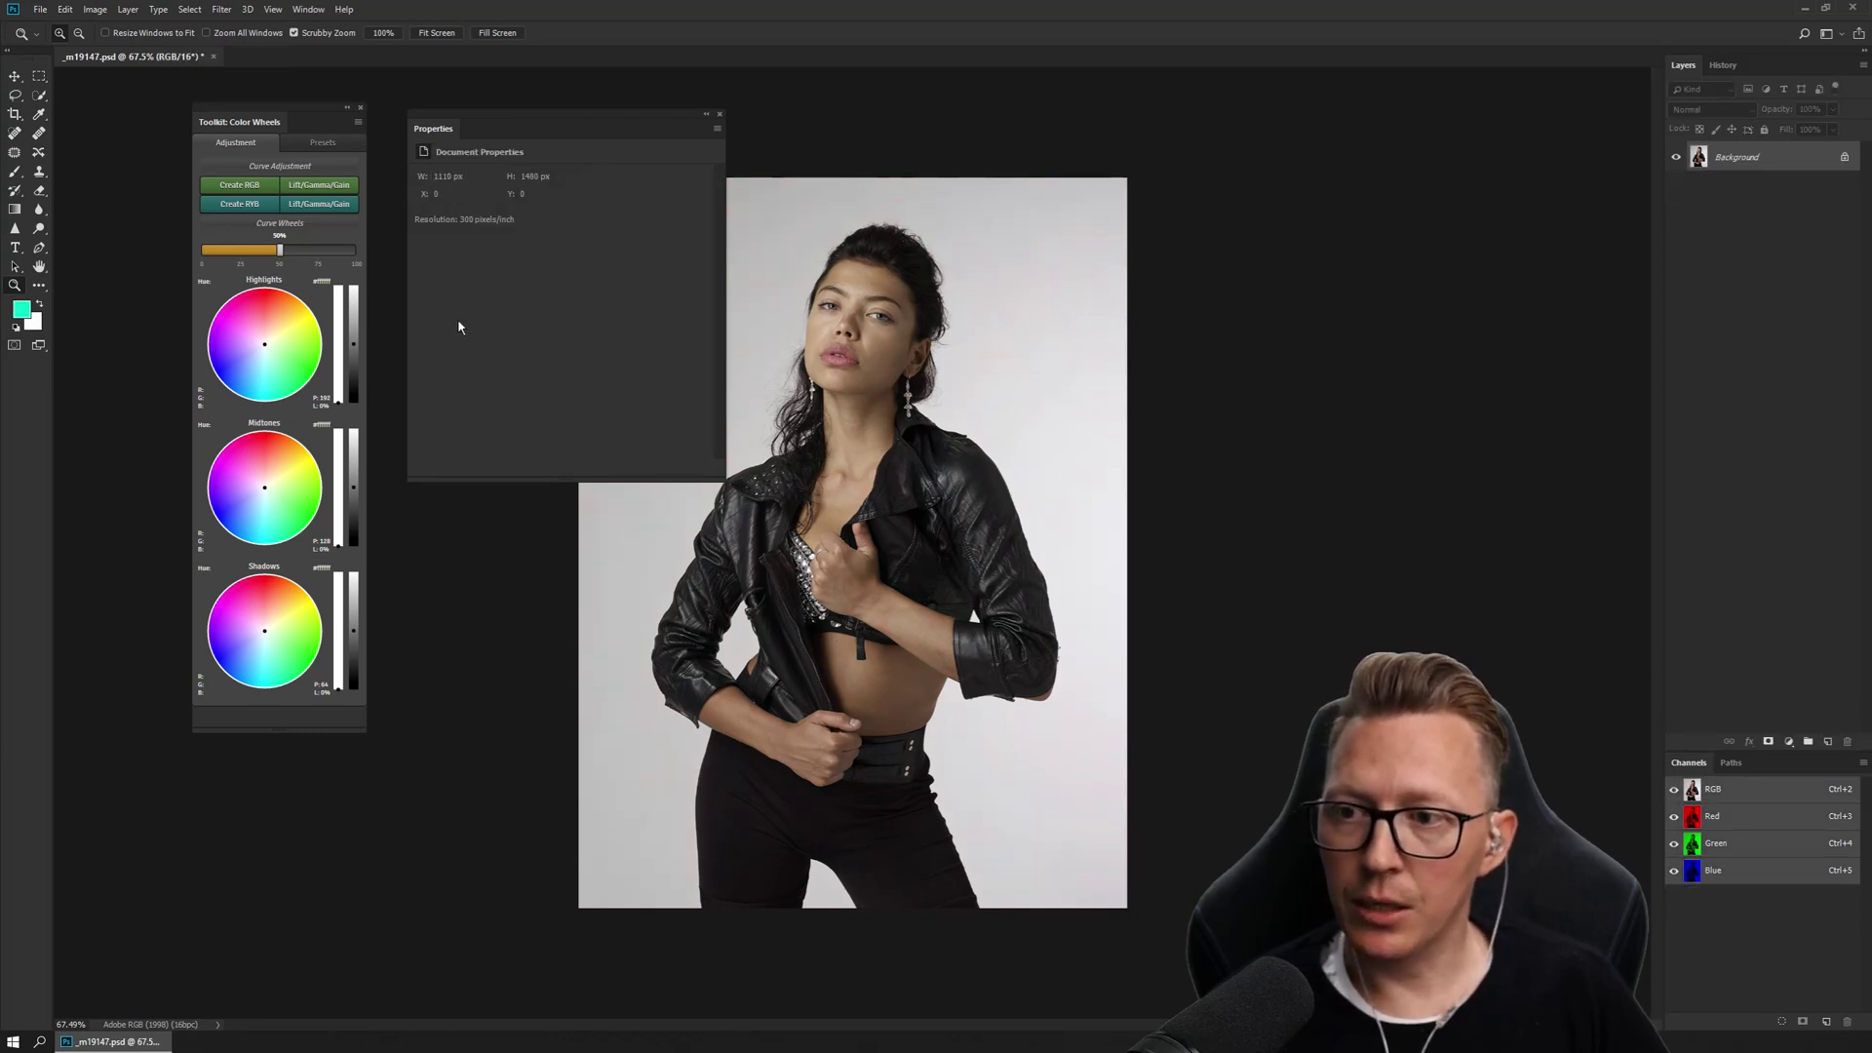
# Step: Create an RGB wheel curve with its midtones pushed towards magenta and the curve wheel strength reduced to 25%
pyautogui.click(239, 185)
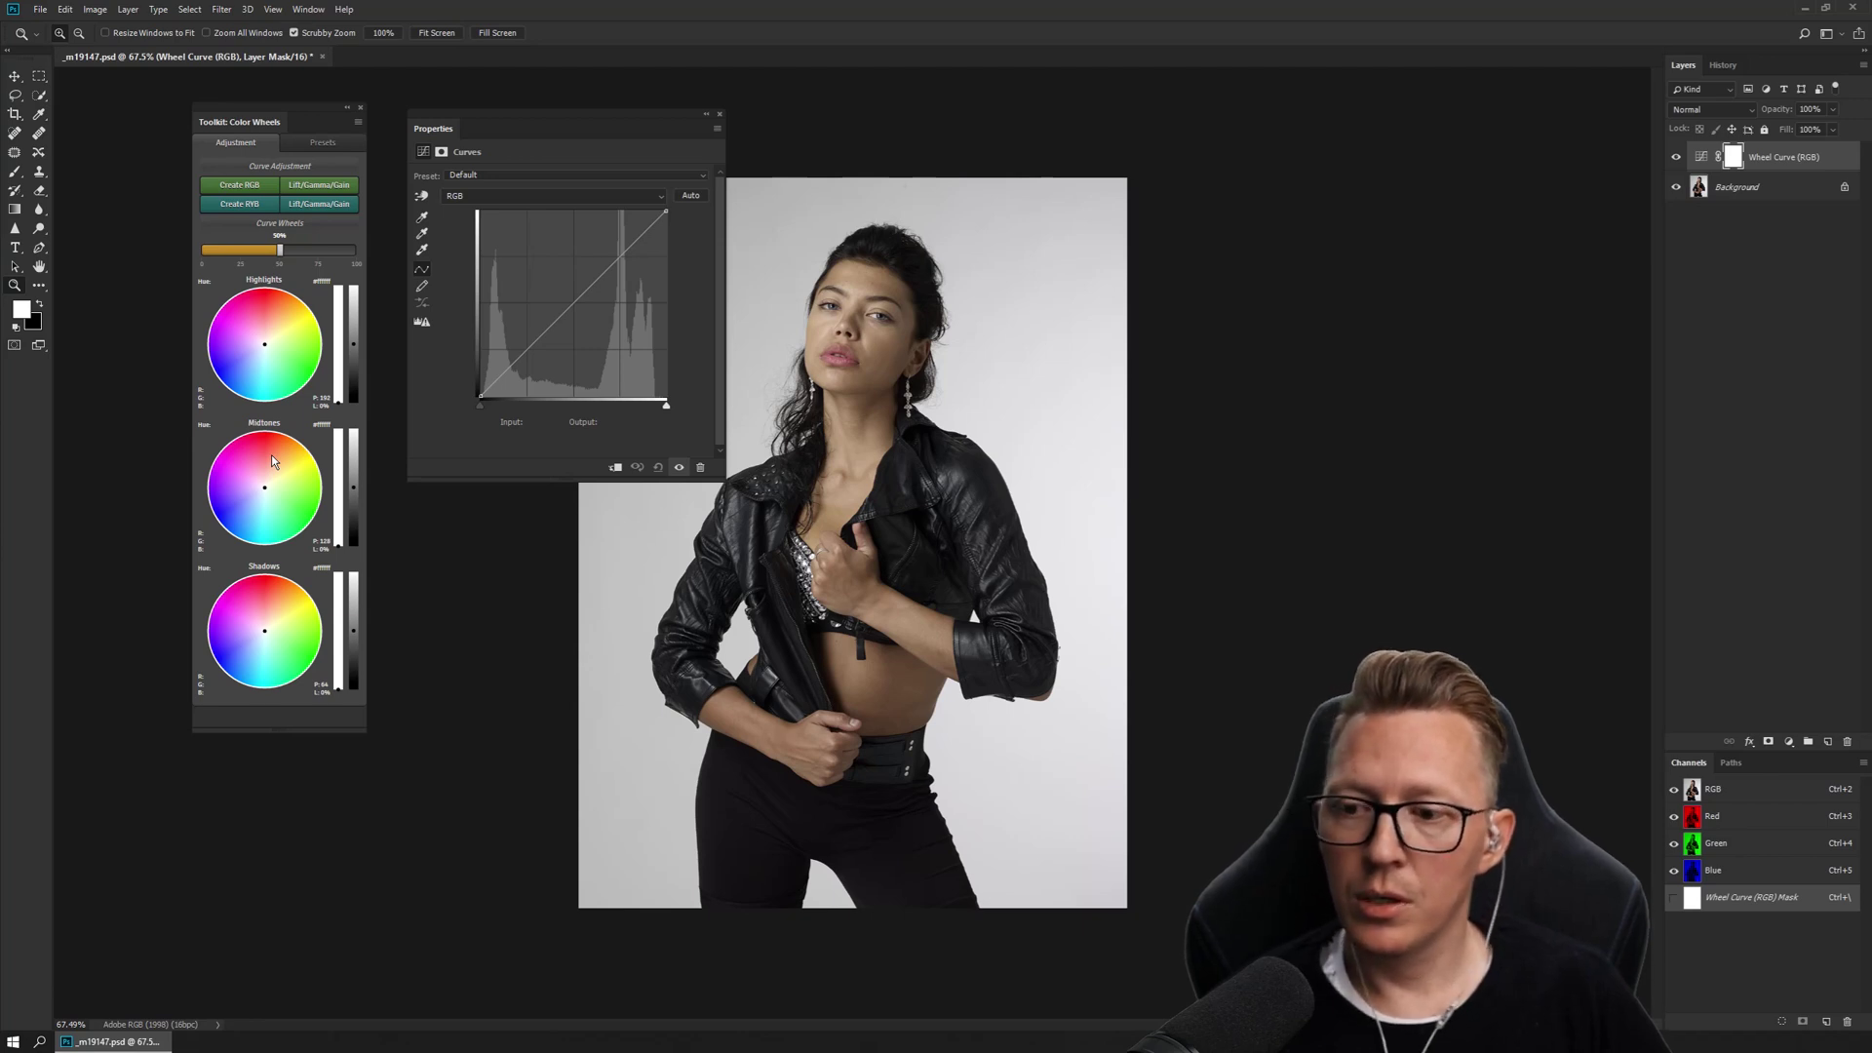
pyautogui.click(271, 454)
pyautogui.moveTo(271, 454)
pyautogui.mouseDown()
pyautogui.moveTo(309, 462)
pyautogui.moveTo(312, 492)
pyautogui.moveTo(252, 527)
pyautogui.moveTo(238, 457)
pyautogui.mouseUp()
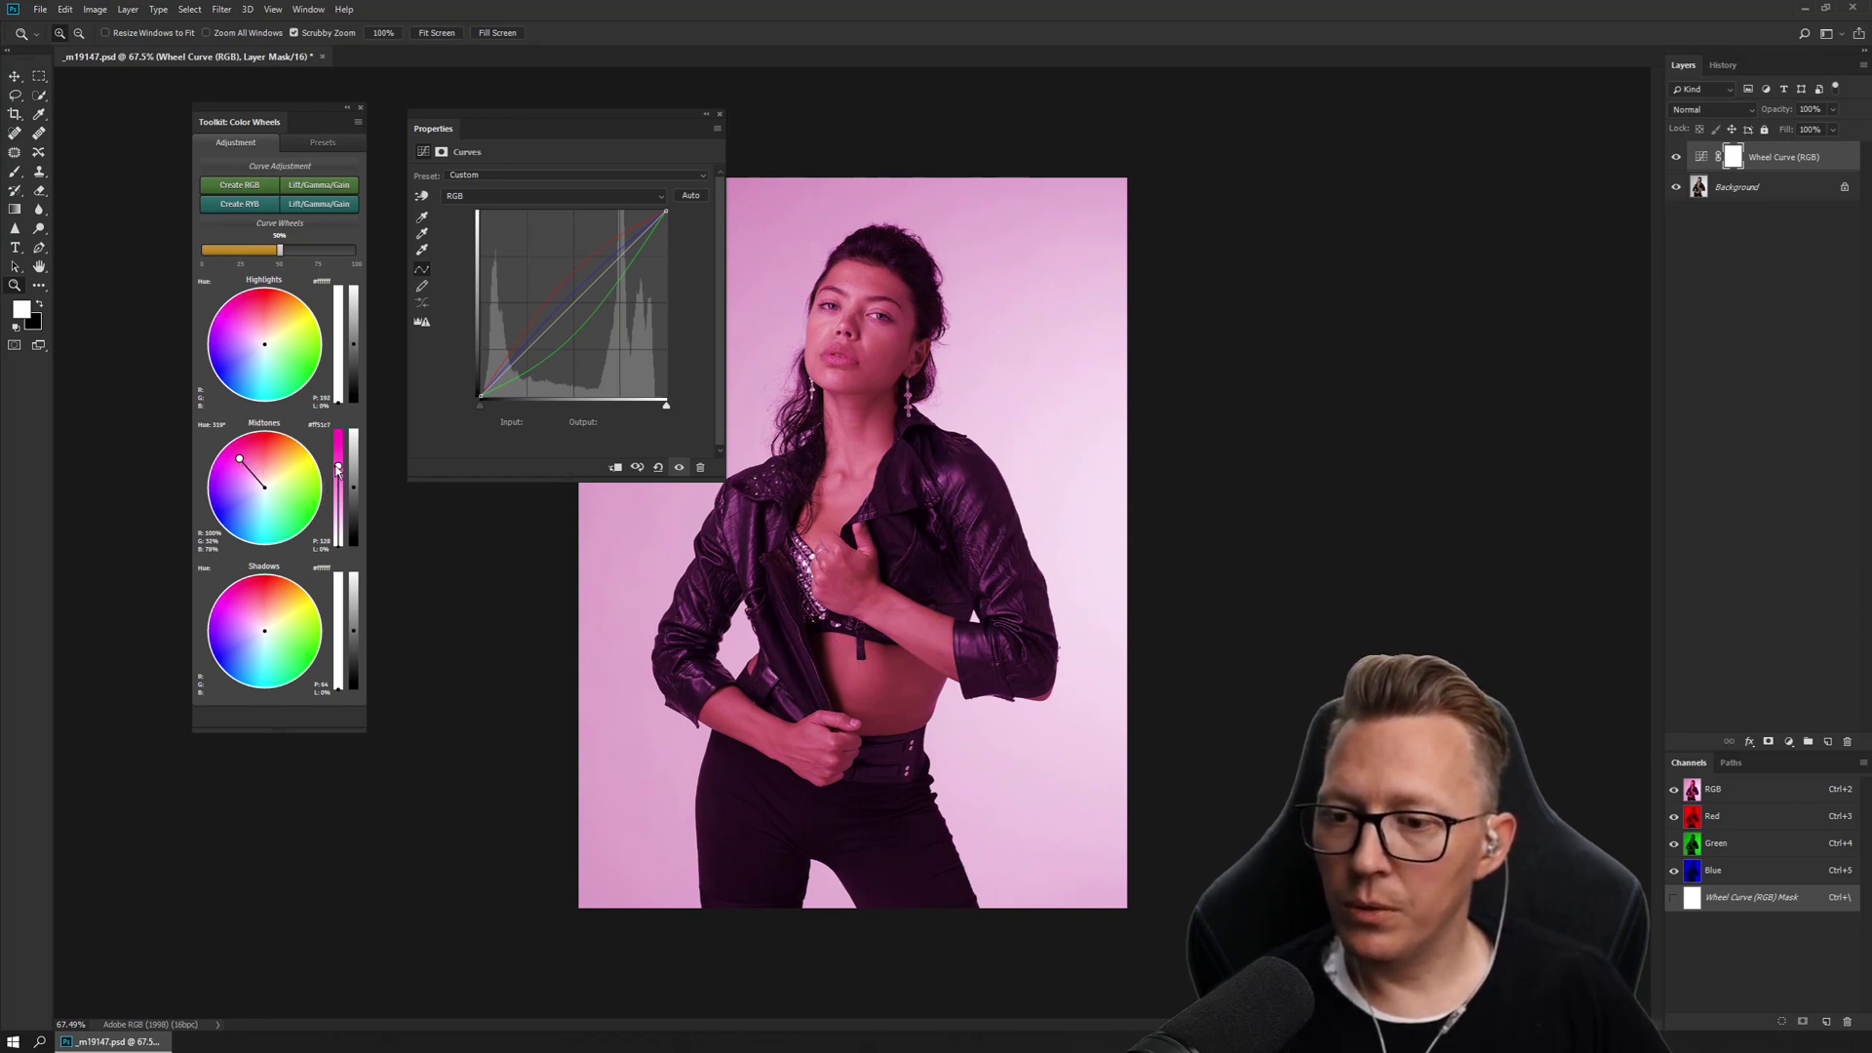
pyautogui.moveTo(337, 467)
pyautogui.mouseDown()
pyautogui.moveTo(342, 526)
pyautogui.moveTo(337, 469)
pyautogui.mouseUp()
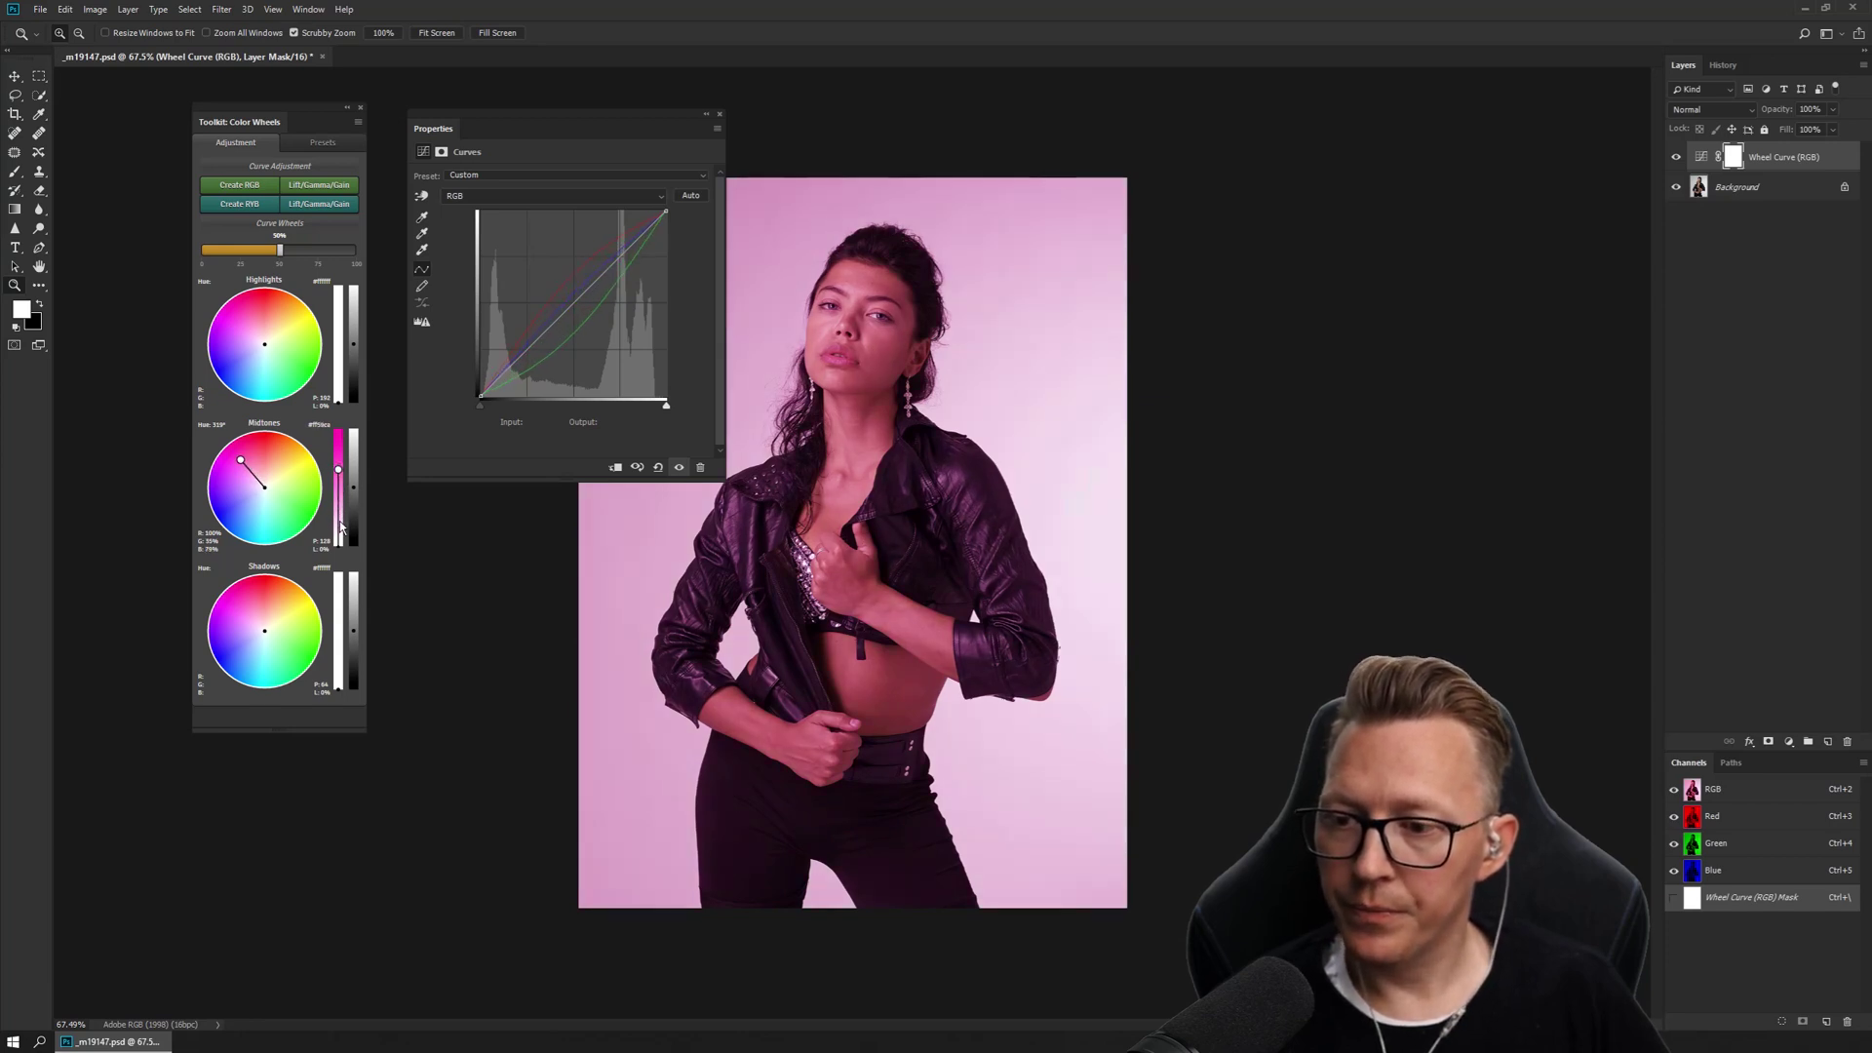
pyautogui.click(241, 251)
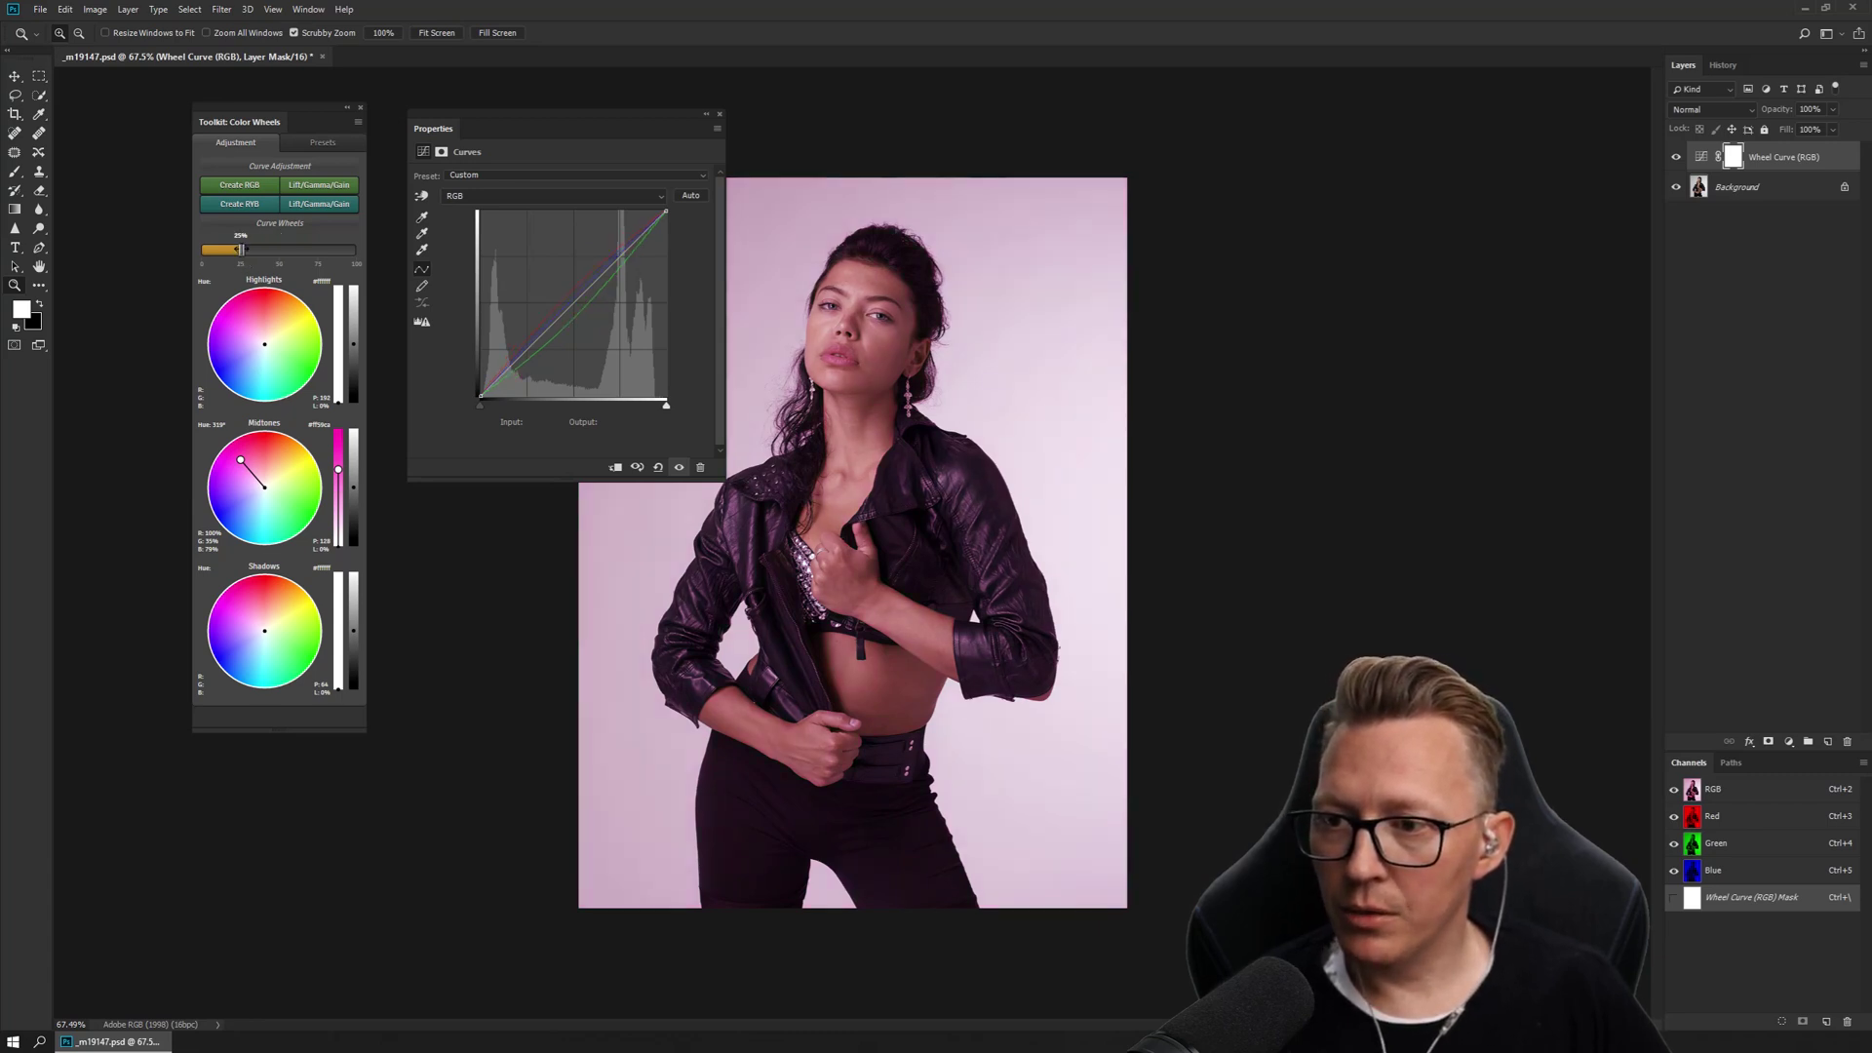
pyautogui.moveTo(241, 250)
pyautogui.mouseDown()
pyautogui.moveTo(258, 249)
pyautogui.moveTo(241, 250)
pyautogui.mouseUp()
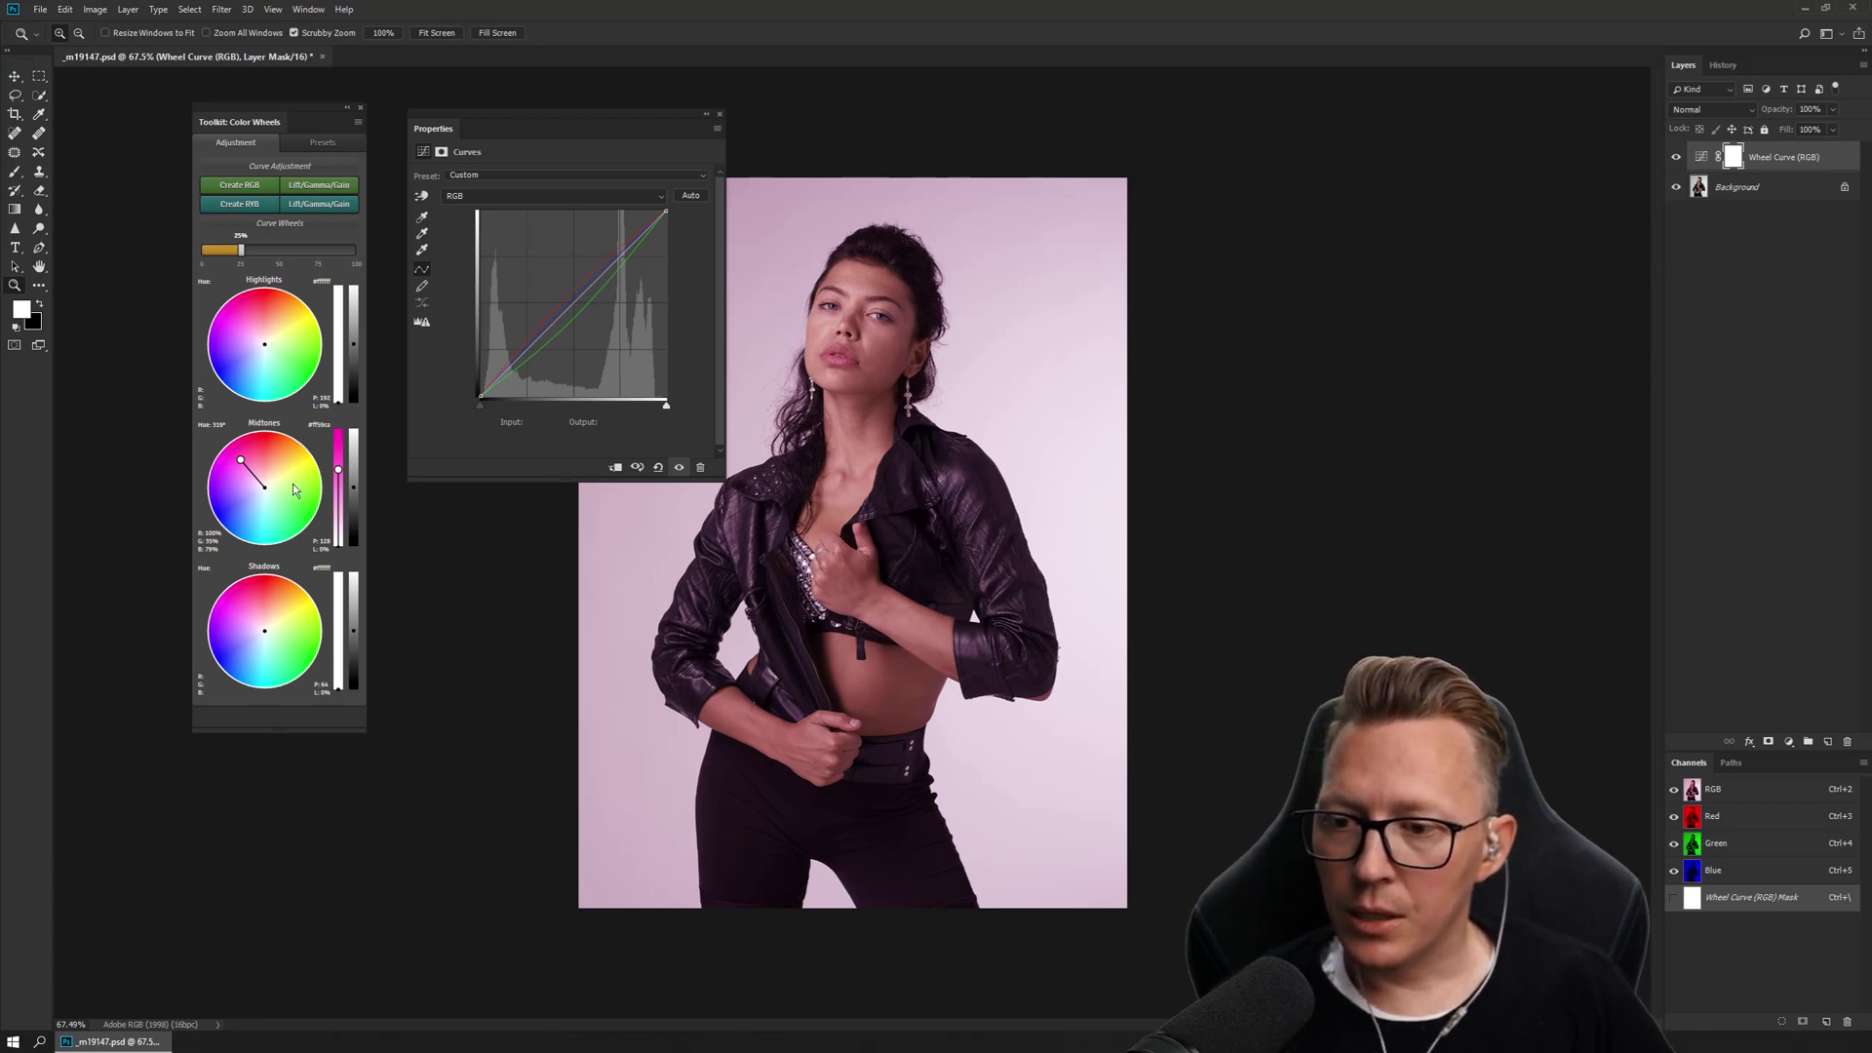
# Step: Create an RYB wheel curve and shift its midtones slightly towards orange
pyautogui.click(245, 207)
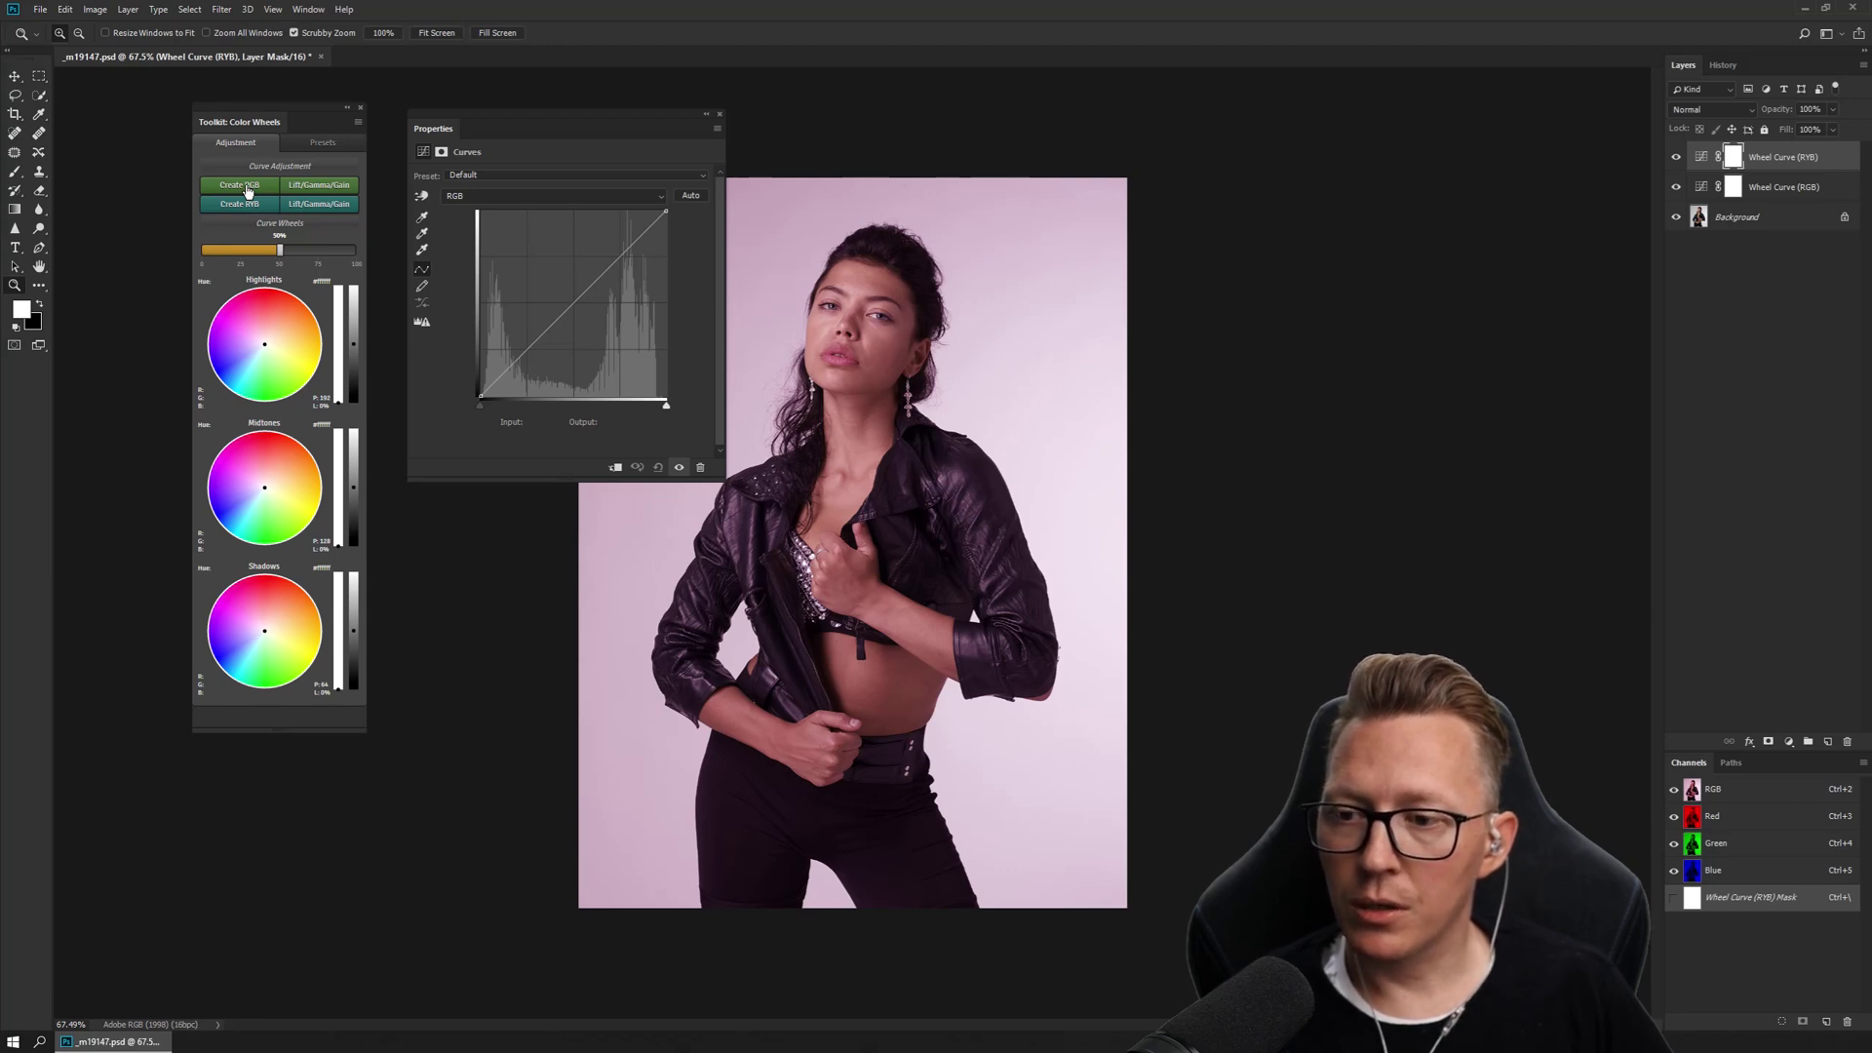
pyautogui.click(274, 472)
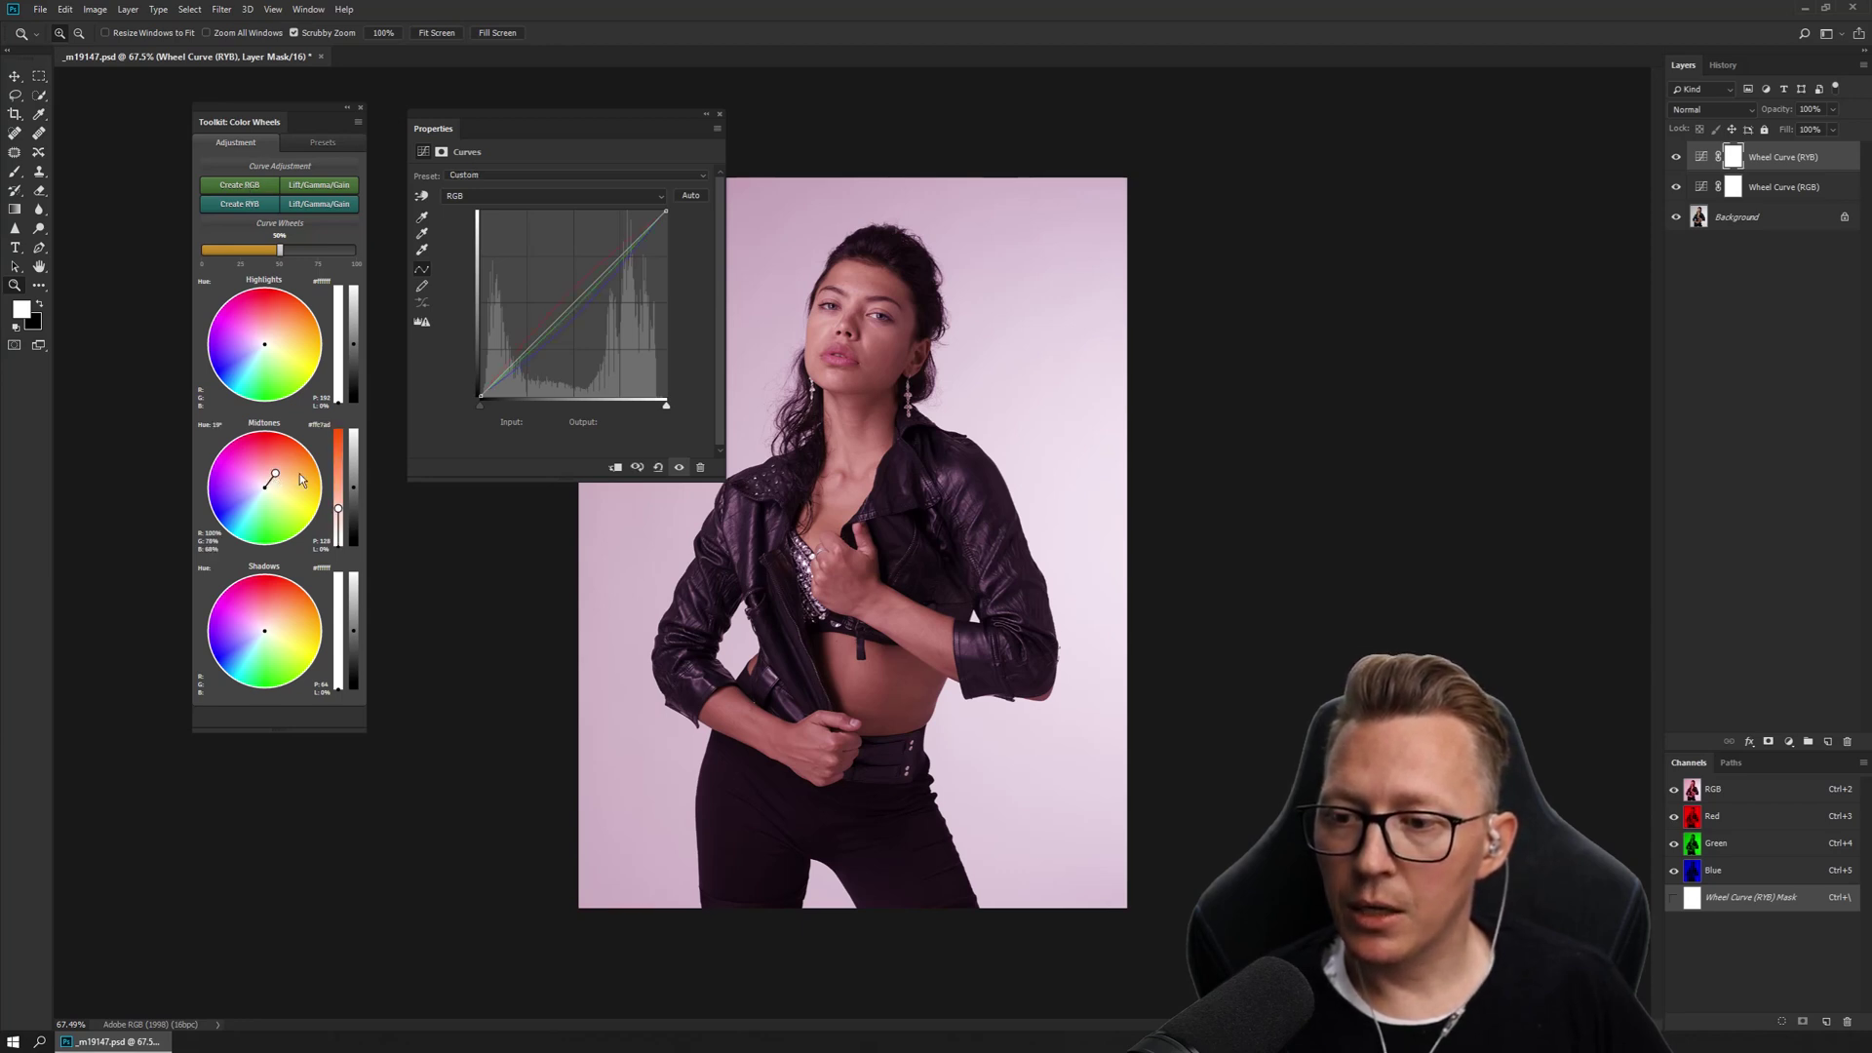
# Step: Hide the Wheel Curve (RYB) layer and move the RGB wheel curve's midtones through red to a saturated blue-violet
pyautogui.click(1768, 189)
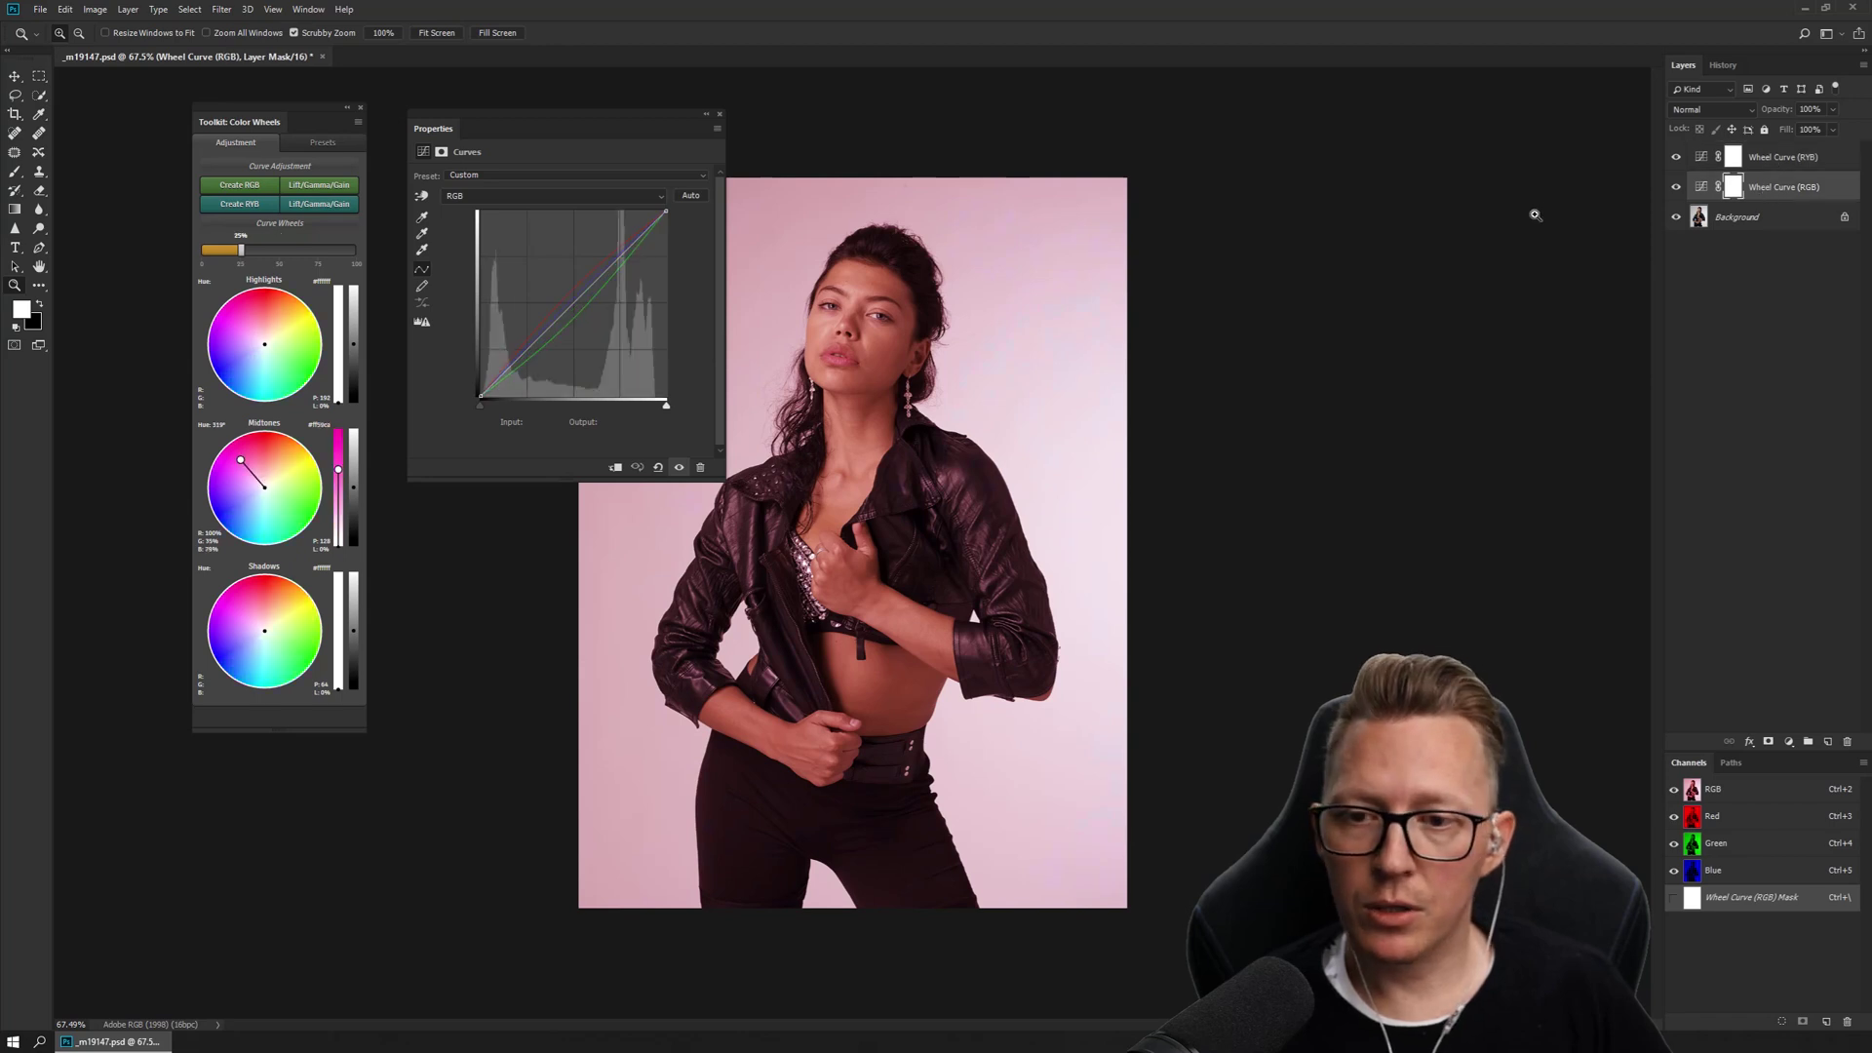
pyautogui.click(1676, 157)
pyautogui.moveTo(244, 444); pyautogui.dragTo(266, 432)
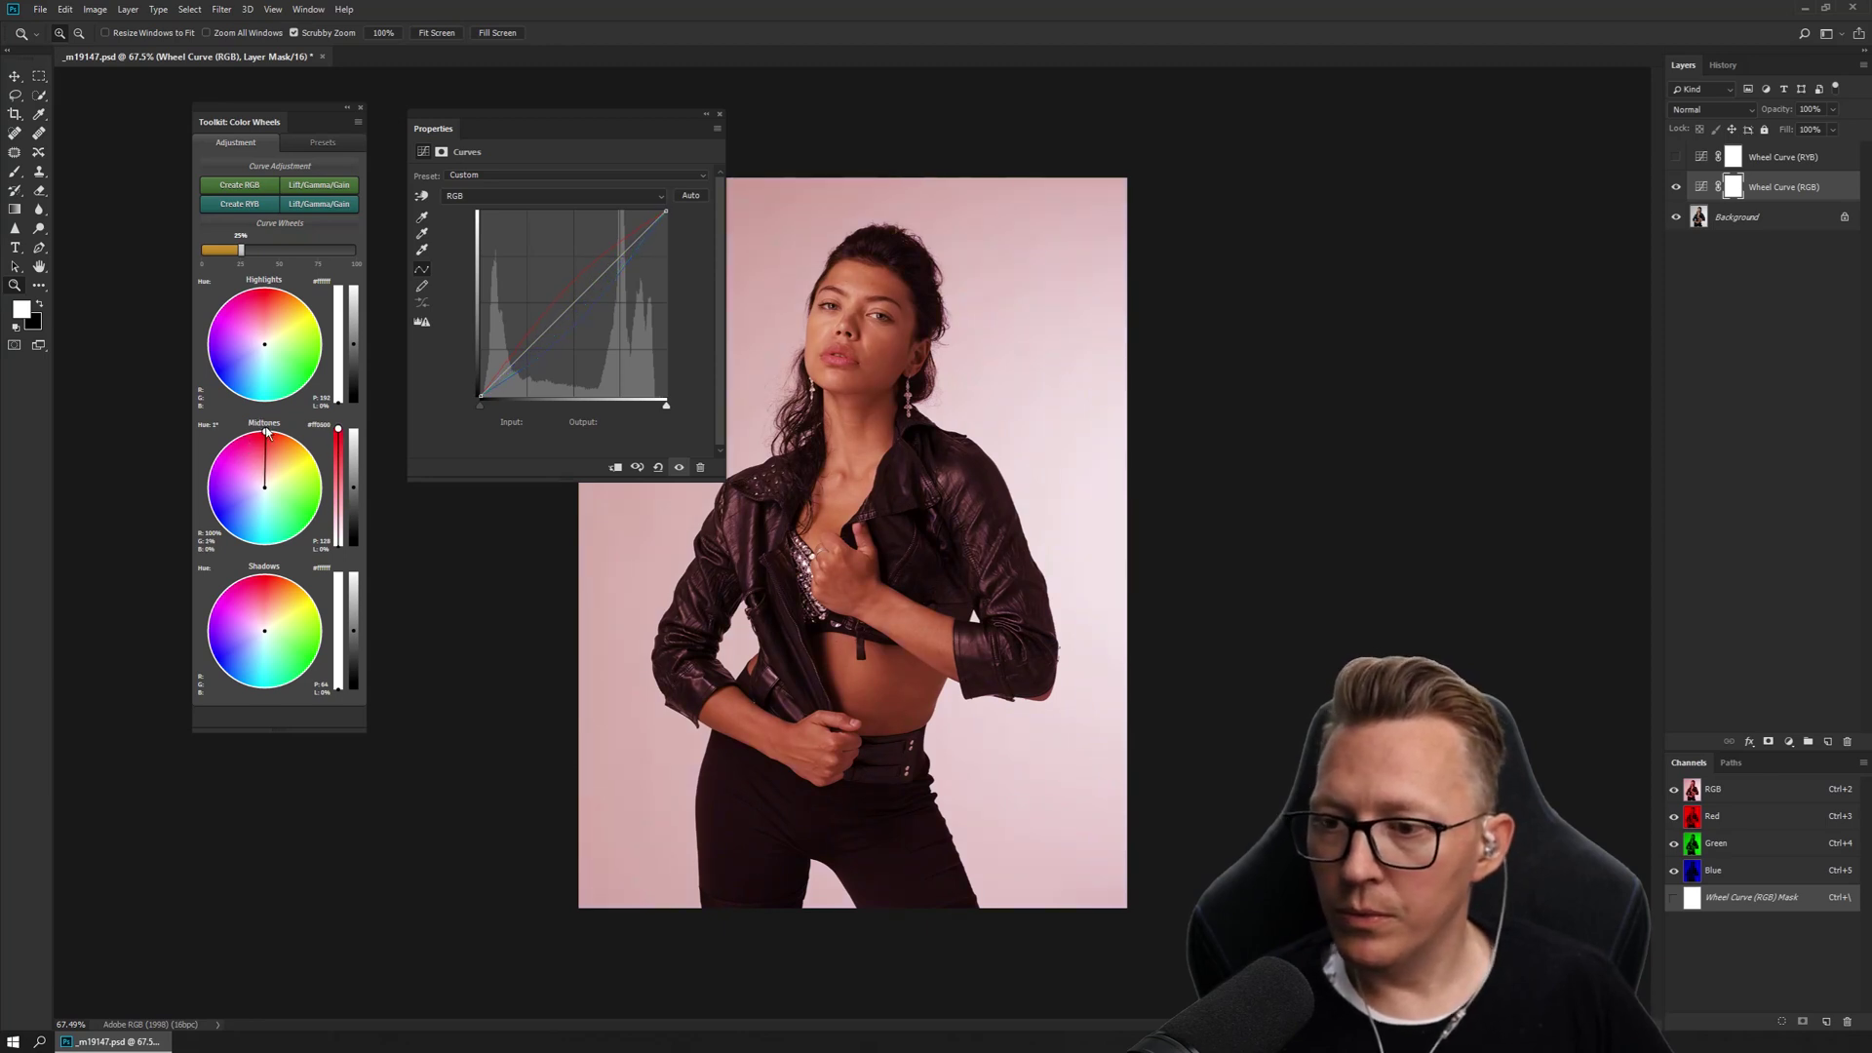
pyautogui.moveTo(267, 432)
pyautogui.mouseDown()
pyautogui.moveTo(334, 500)
pyautogui.moveTo(258, 560)
pyautogui.moveTo(201, 482)
pyautogui.moveTo(264, 434)
pyautogui.mouseUp()
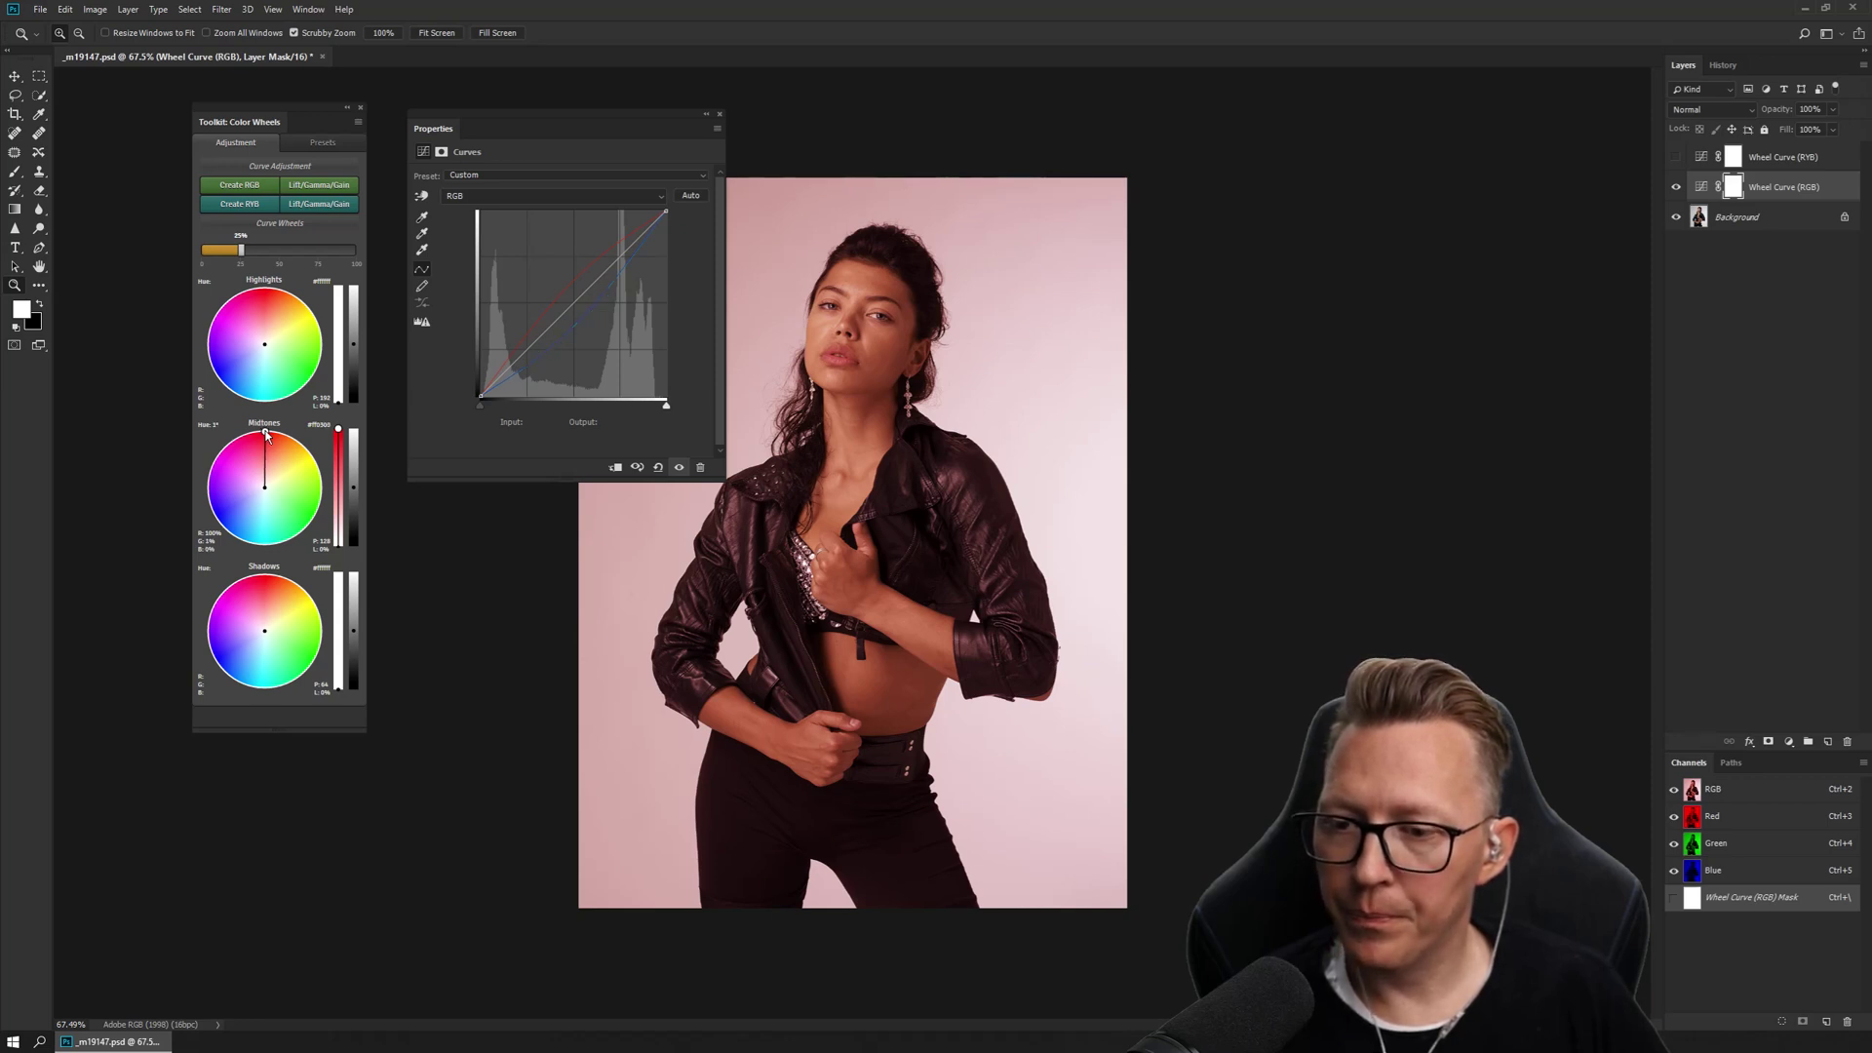
pyautogui.moveTo(266, 436); pyautogui.dragTo(216, 498)
pyautogui.moveTo(227, 455); pyautogui.dragTo(219, 502)
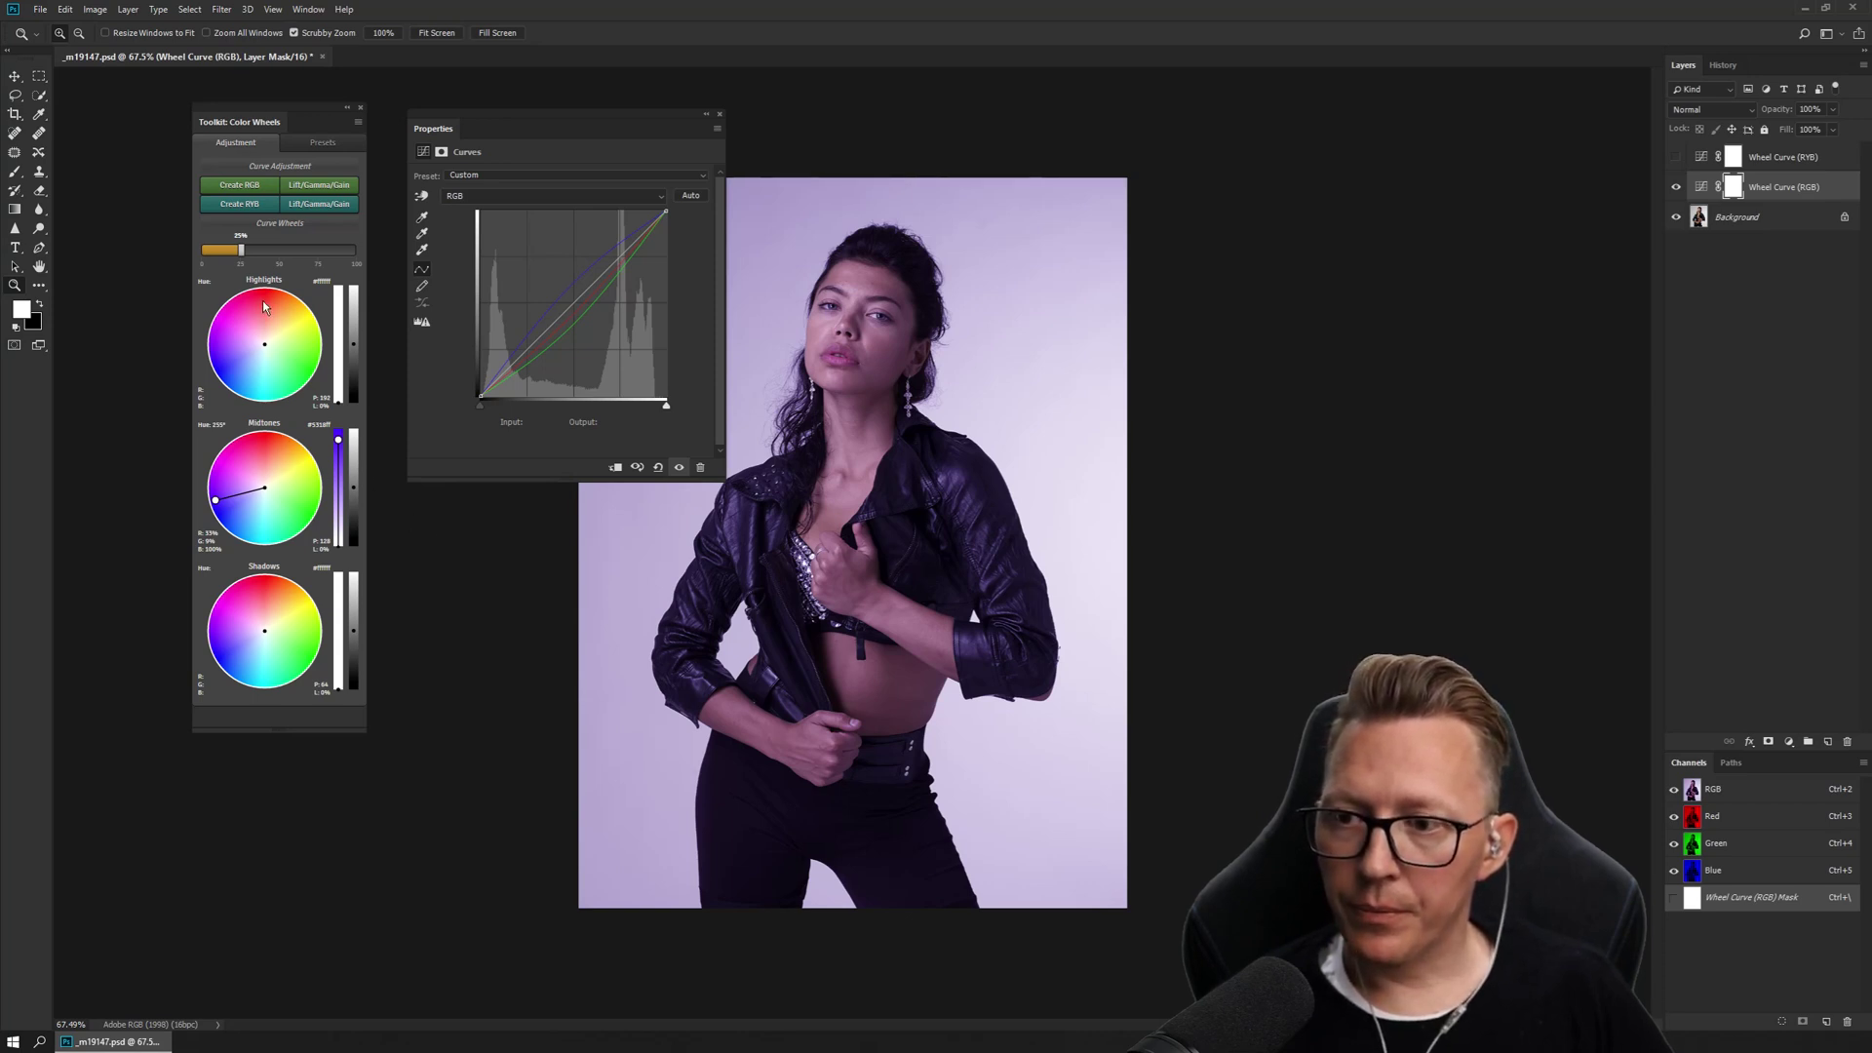
# Step: Compare the RYB wheel curve on its own, hide both wheel curve layers and select Wheel Curve (RGB)
pyautogui.click(1760, 160)
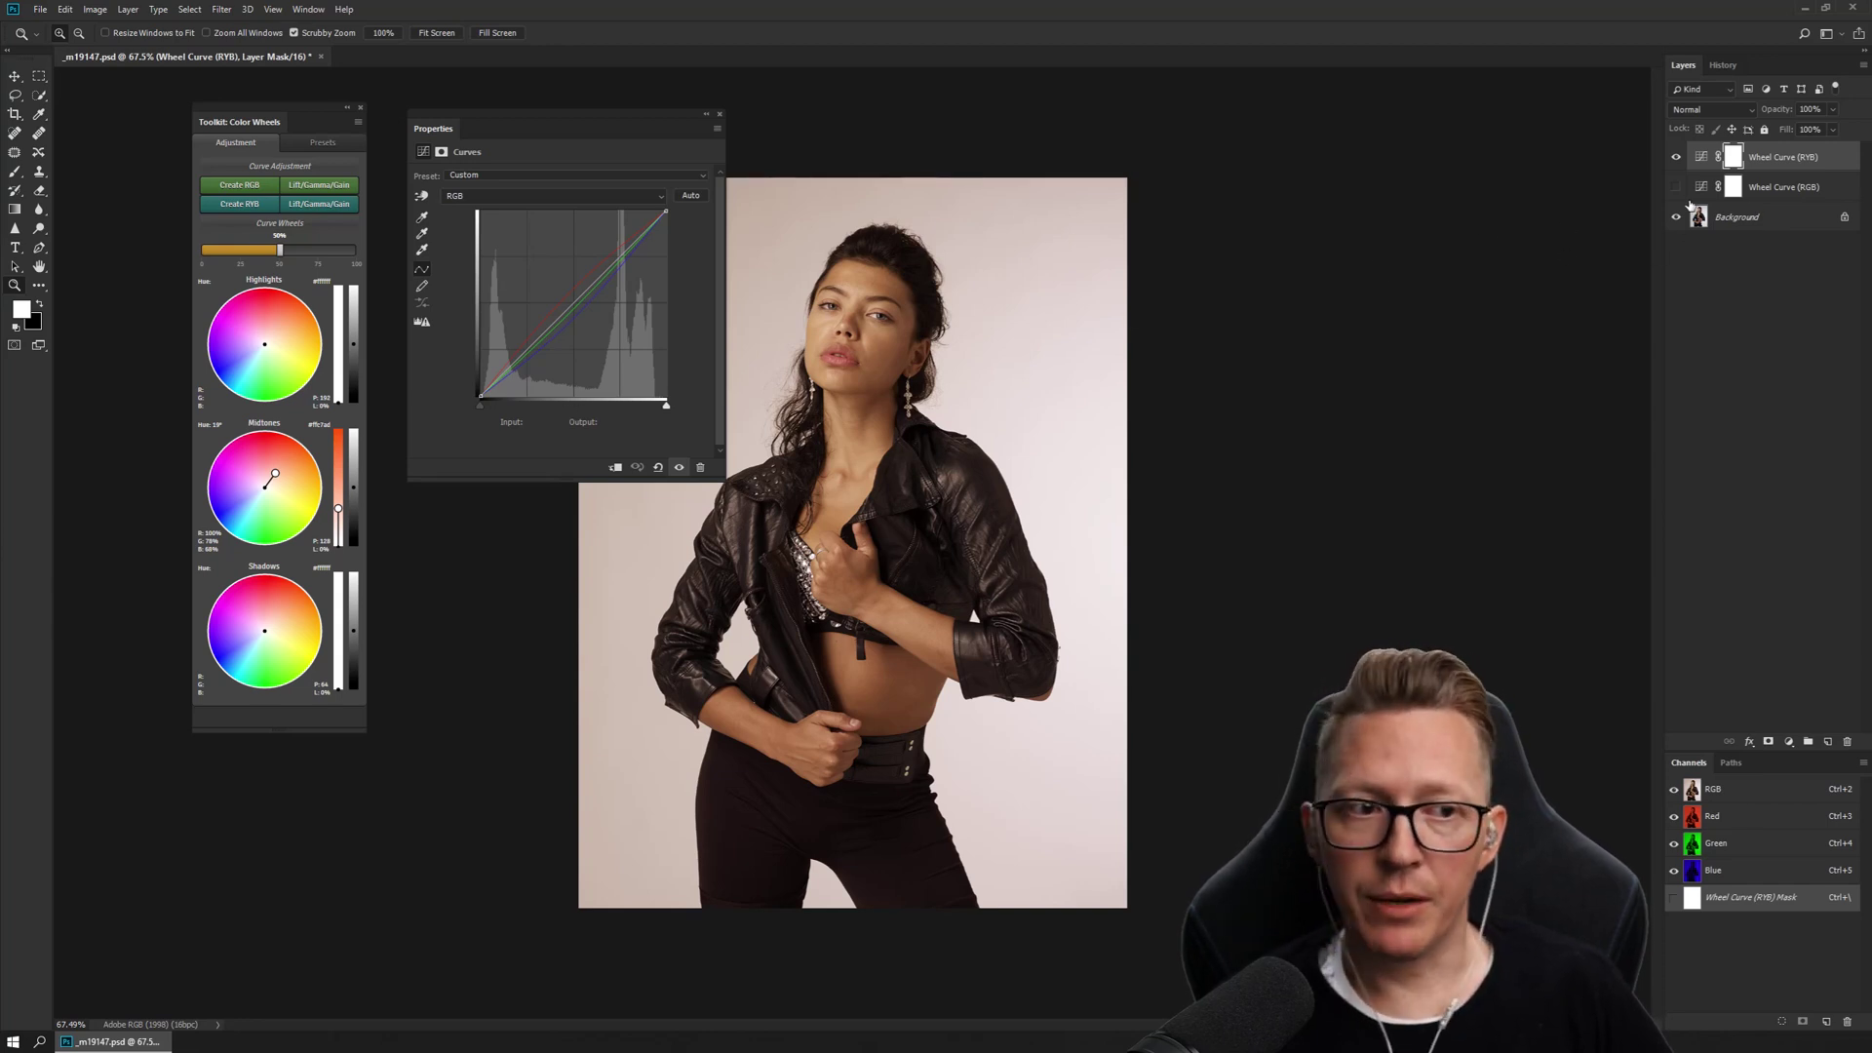
pyautogui.click(1676, 158)
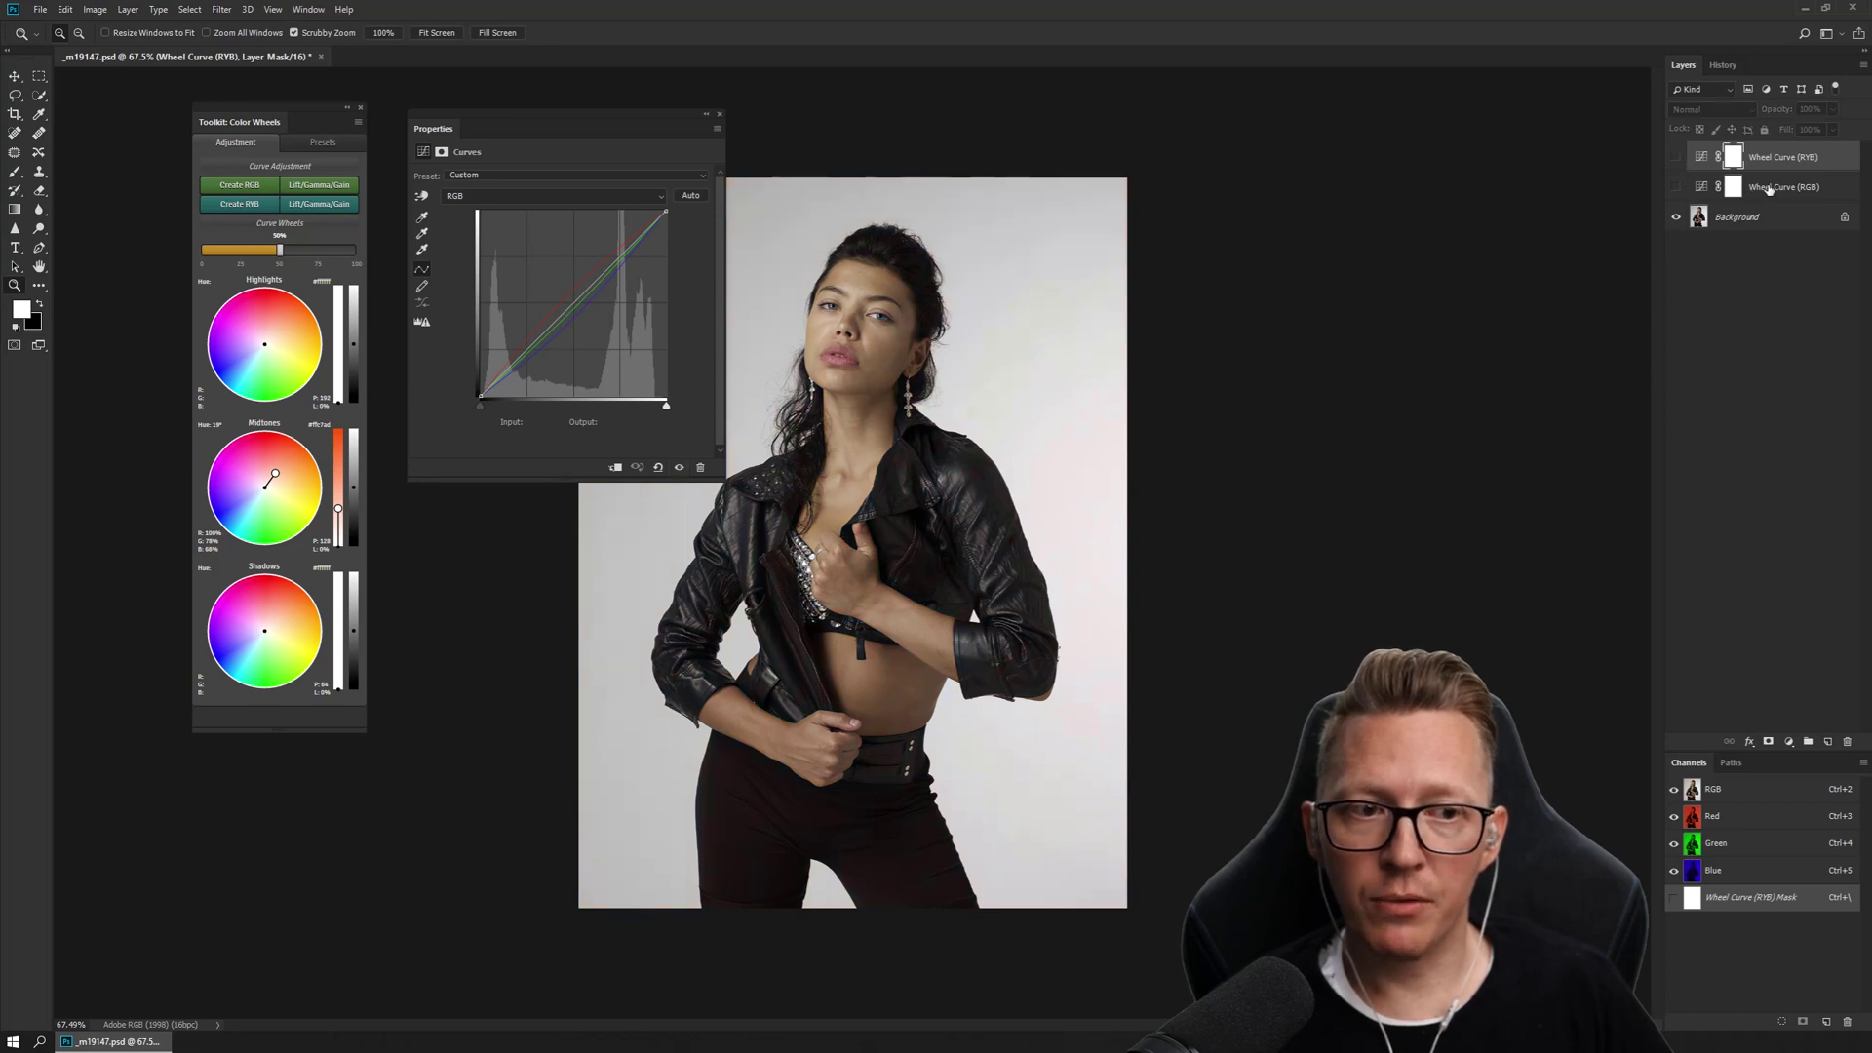
pyautogui.click(1770, 189)
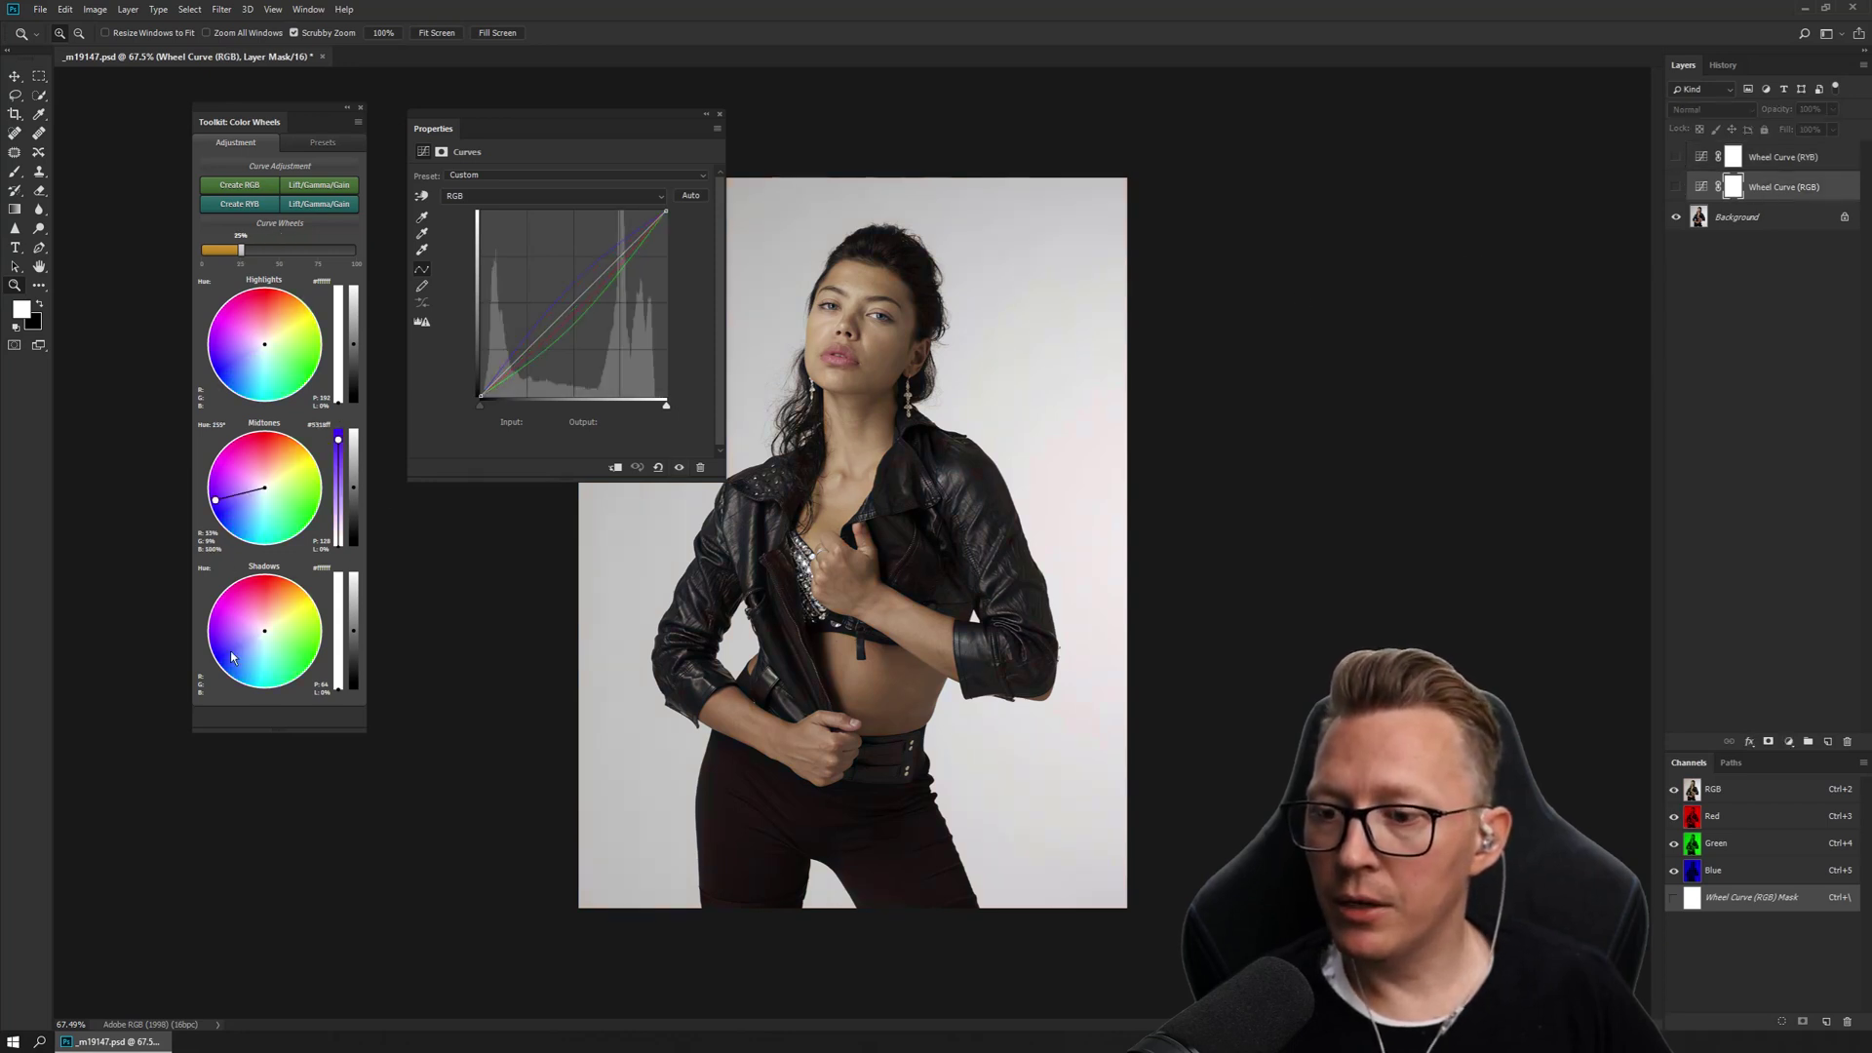
# Step: Push the RGB wheel curve's shadows towards red and highlights towards magenta, and preview the grade by briefly showing the layer
pyautogui.click(265, 605)
pyautogui.moveTo(232, 381); pyautogui.dragTo(232, 323)
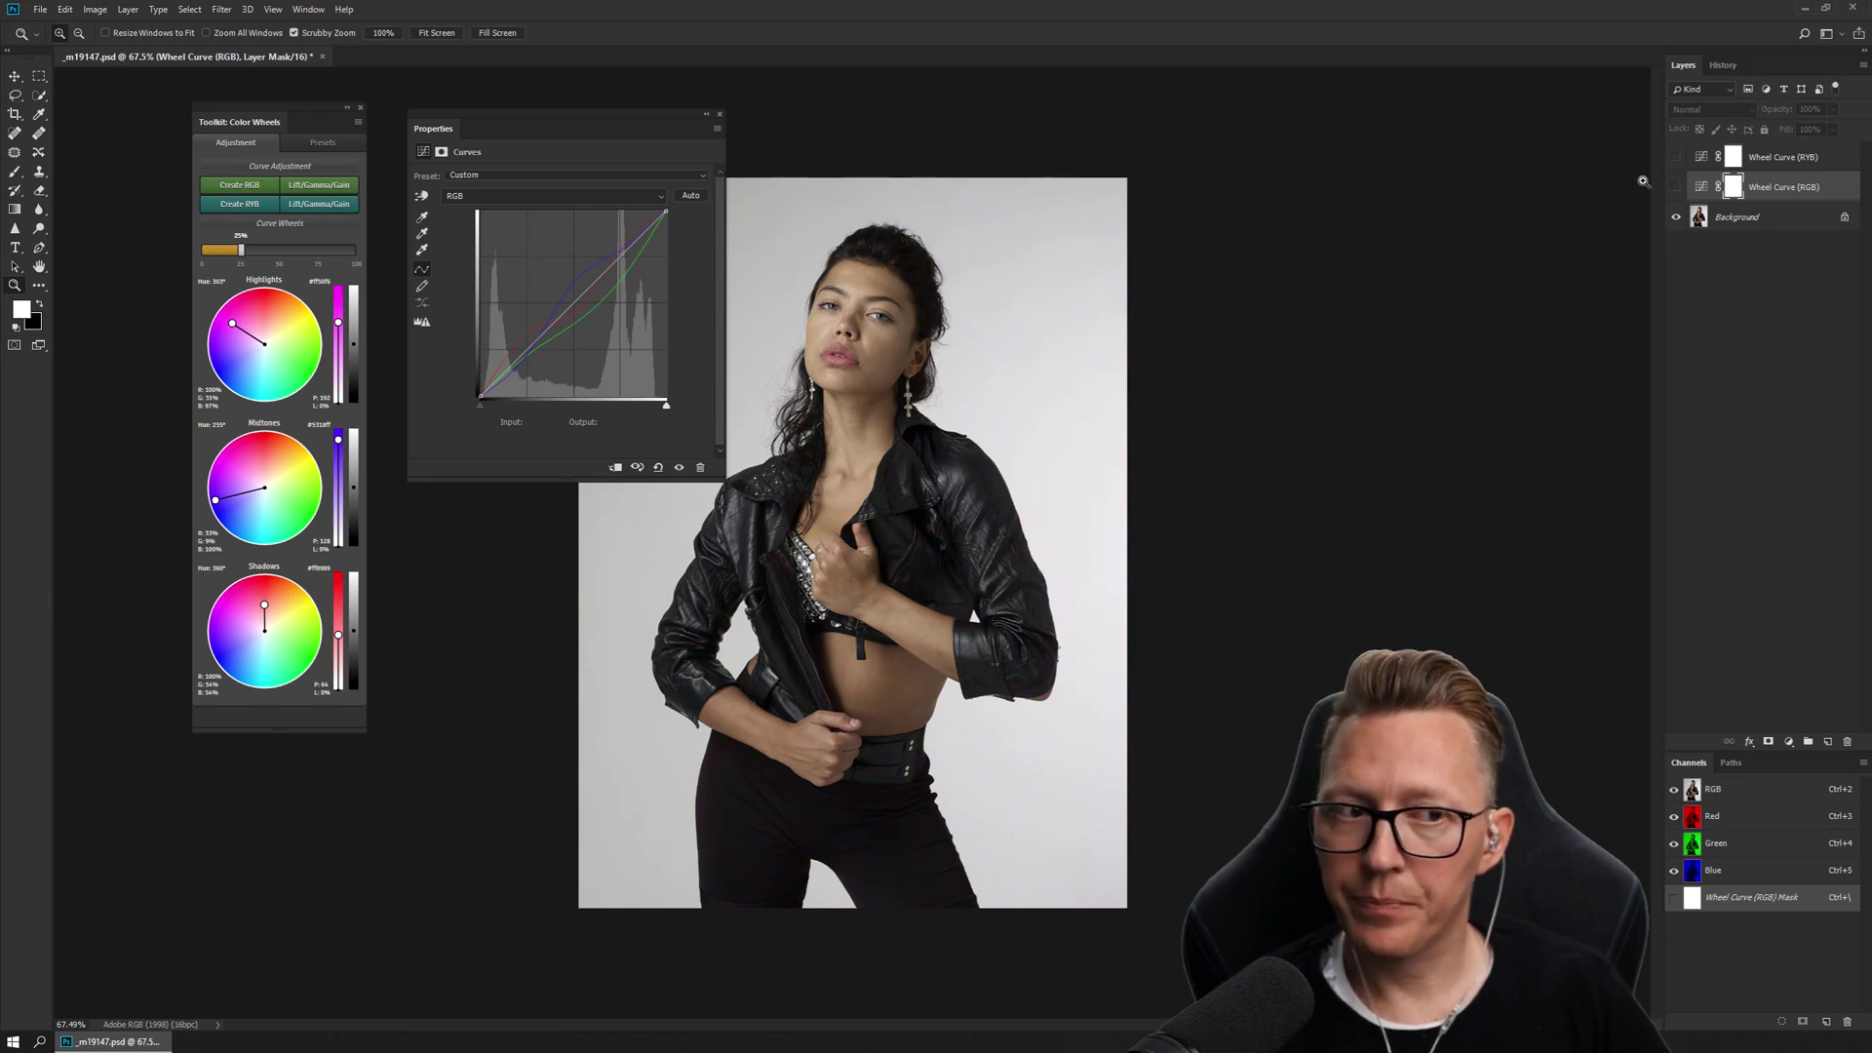
pyautogui.click(1676, 187)
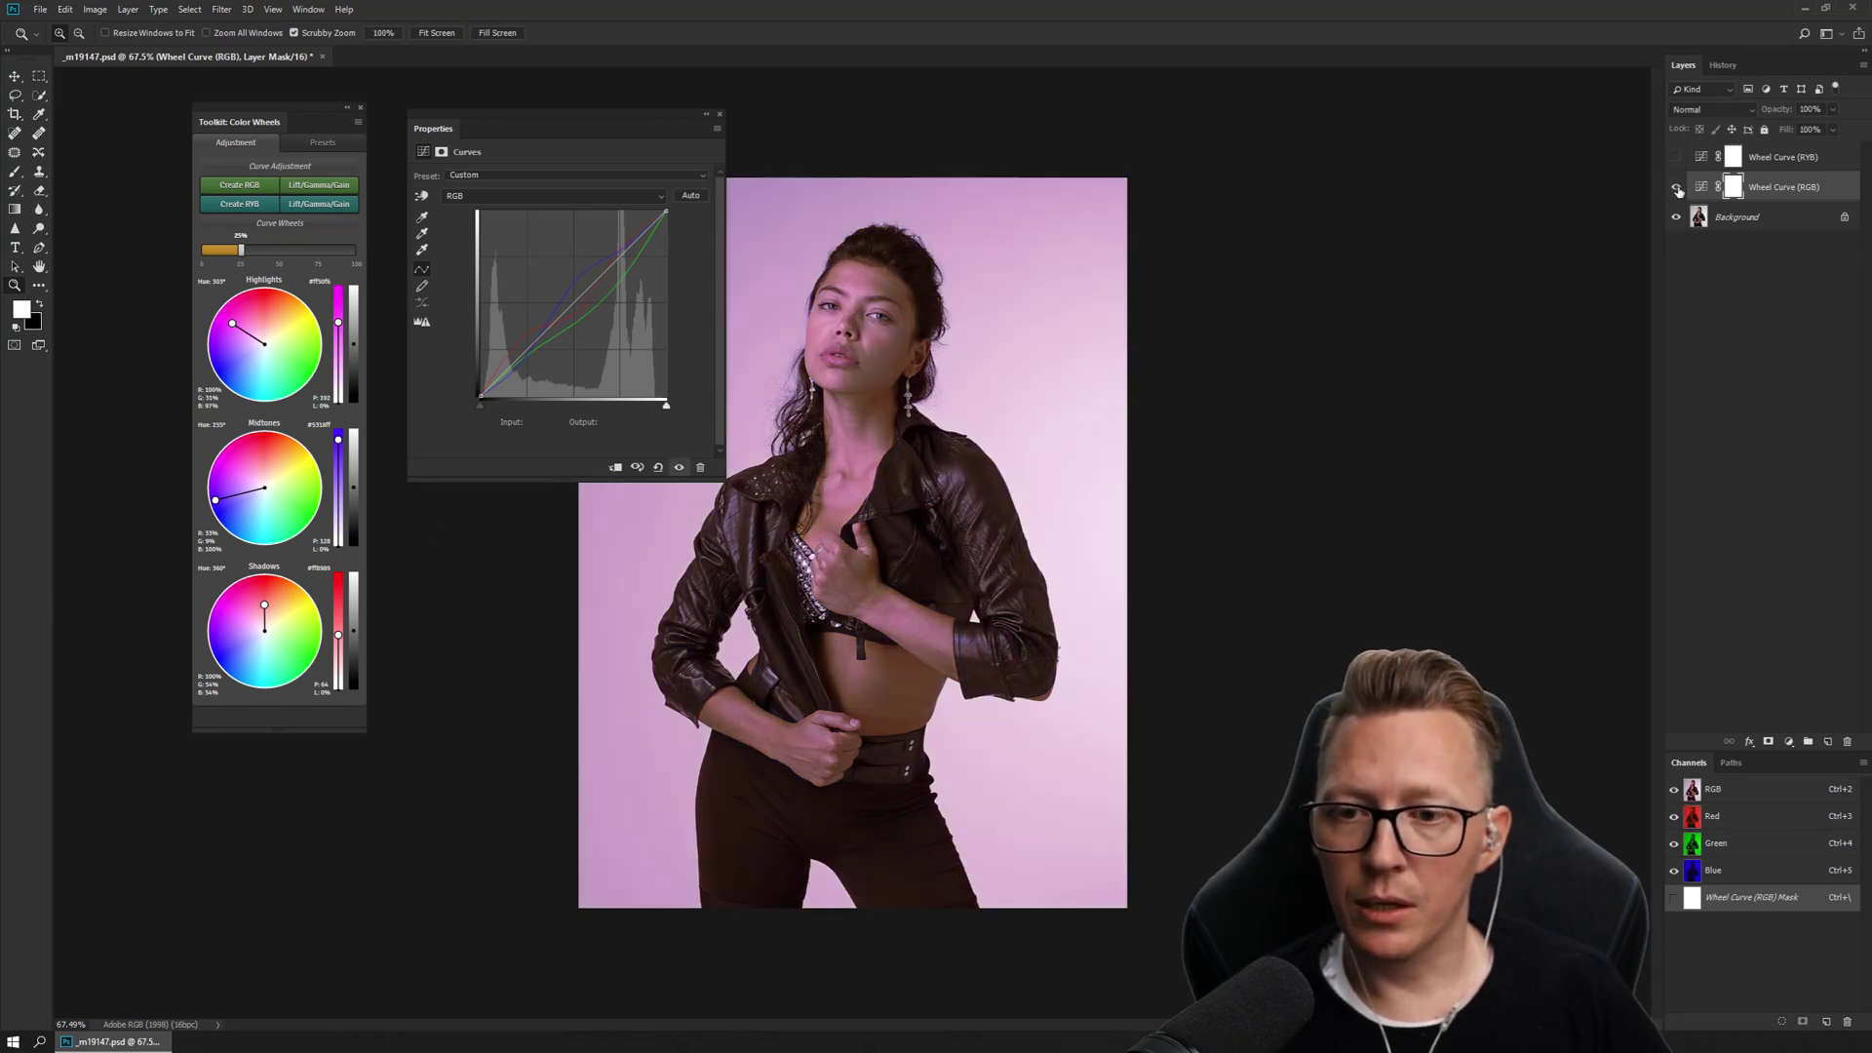
pyautogui.click(1675, 187)
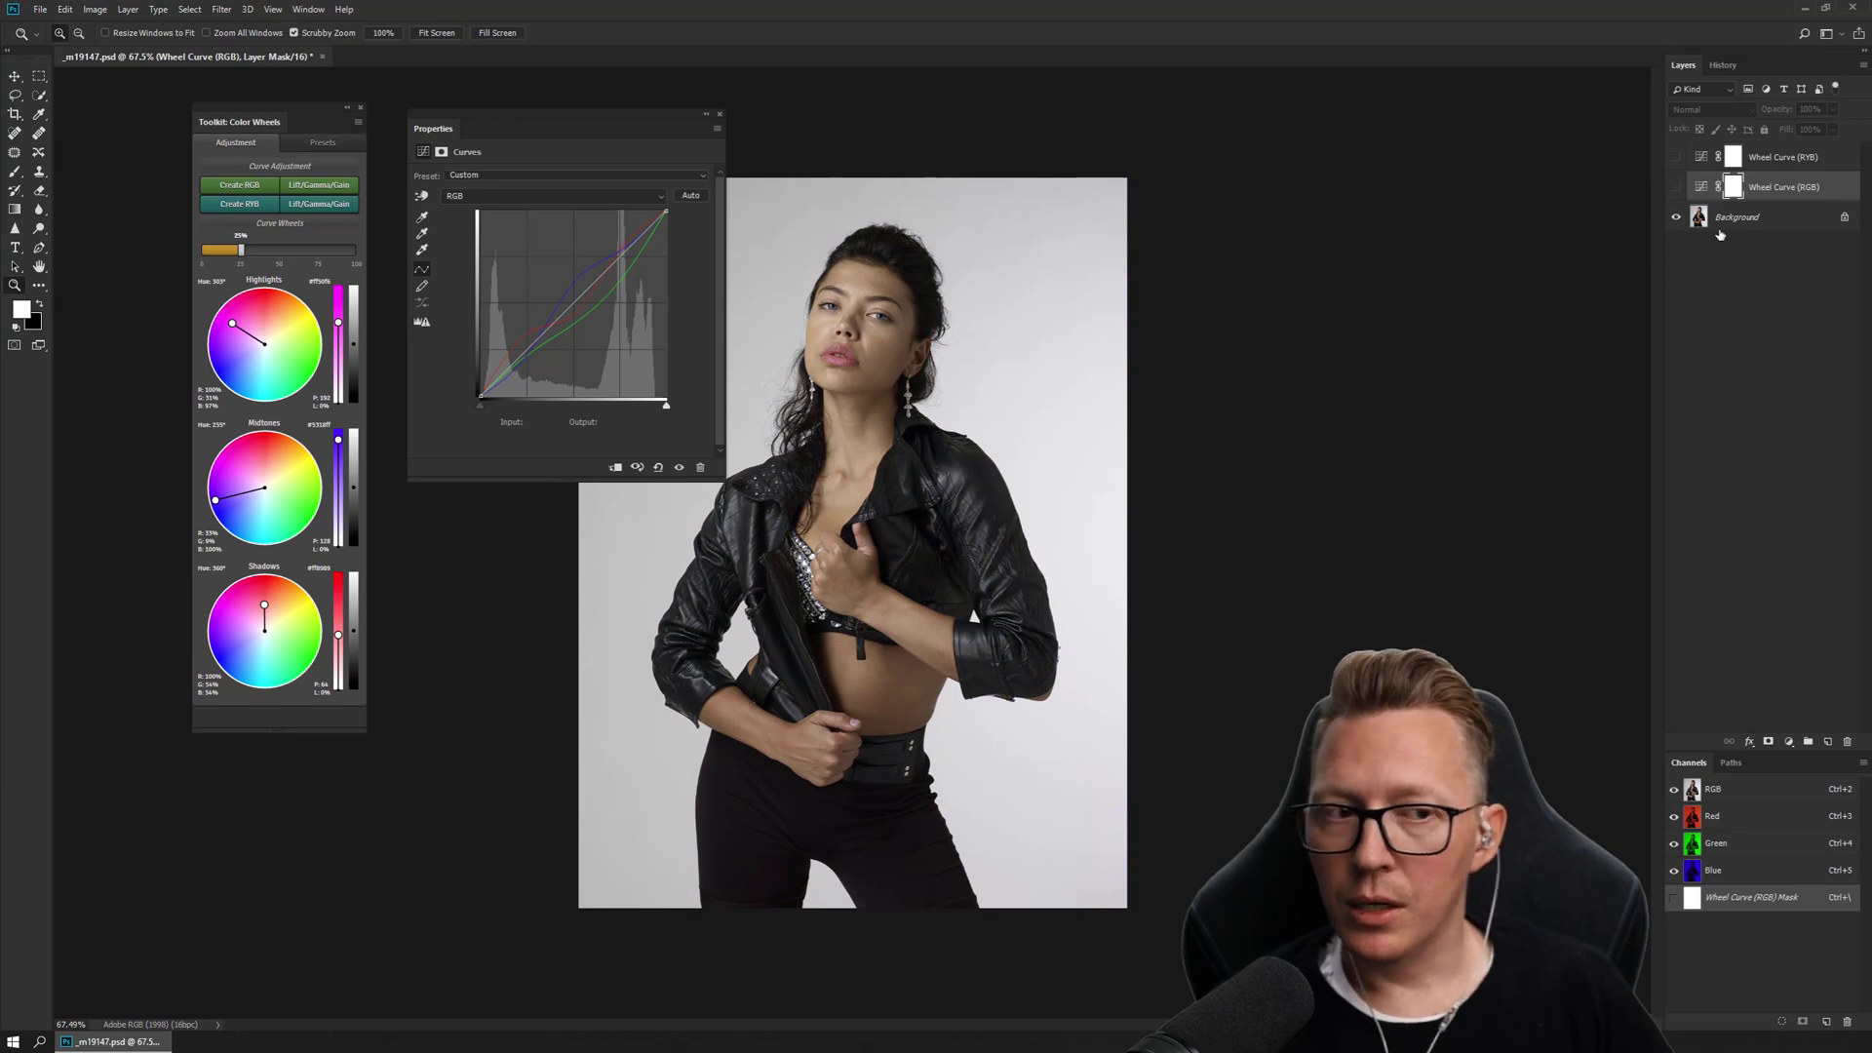
# Step: Compare the colour wheel settings stored for the Background, Wheel Curve (RGB) and Wheel Curve (RYB) layers by selecting each in turn
pyautogui.click(1770, 218)
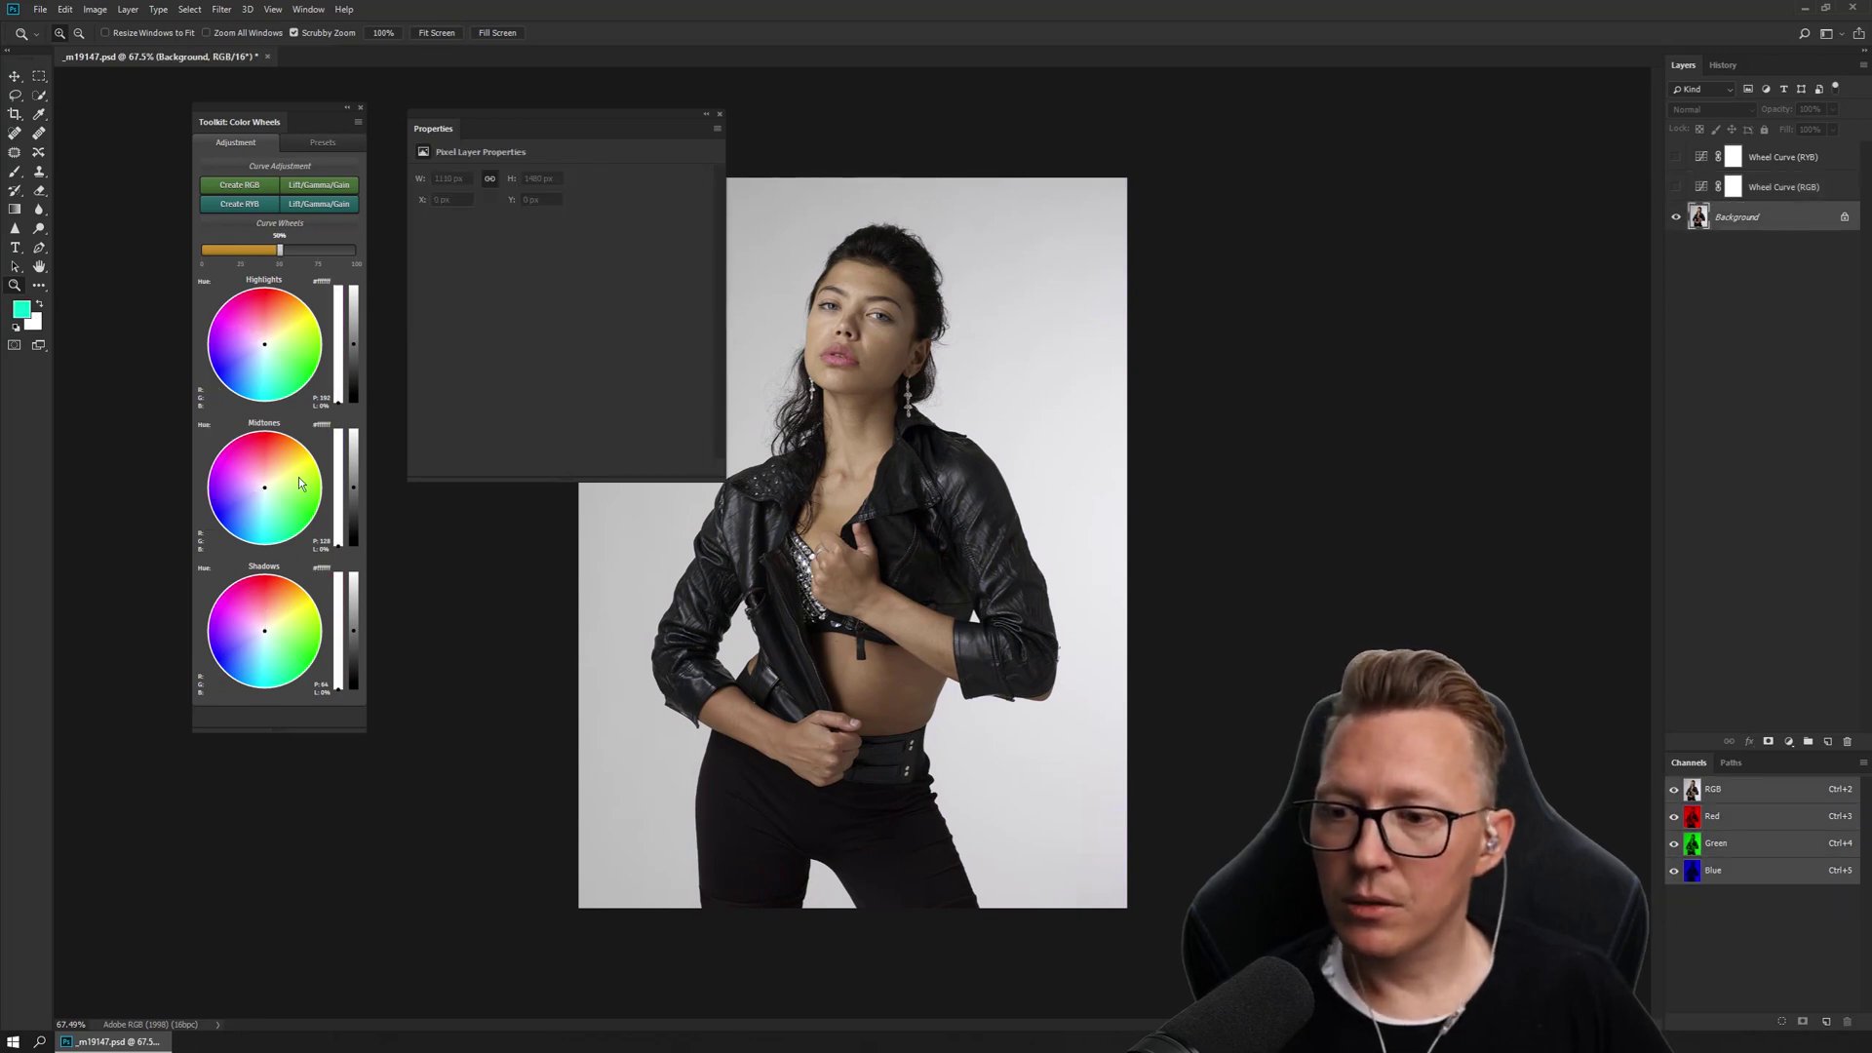
pyautogui.click(1777, 190)
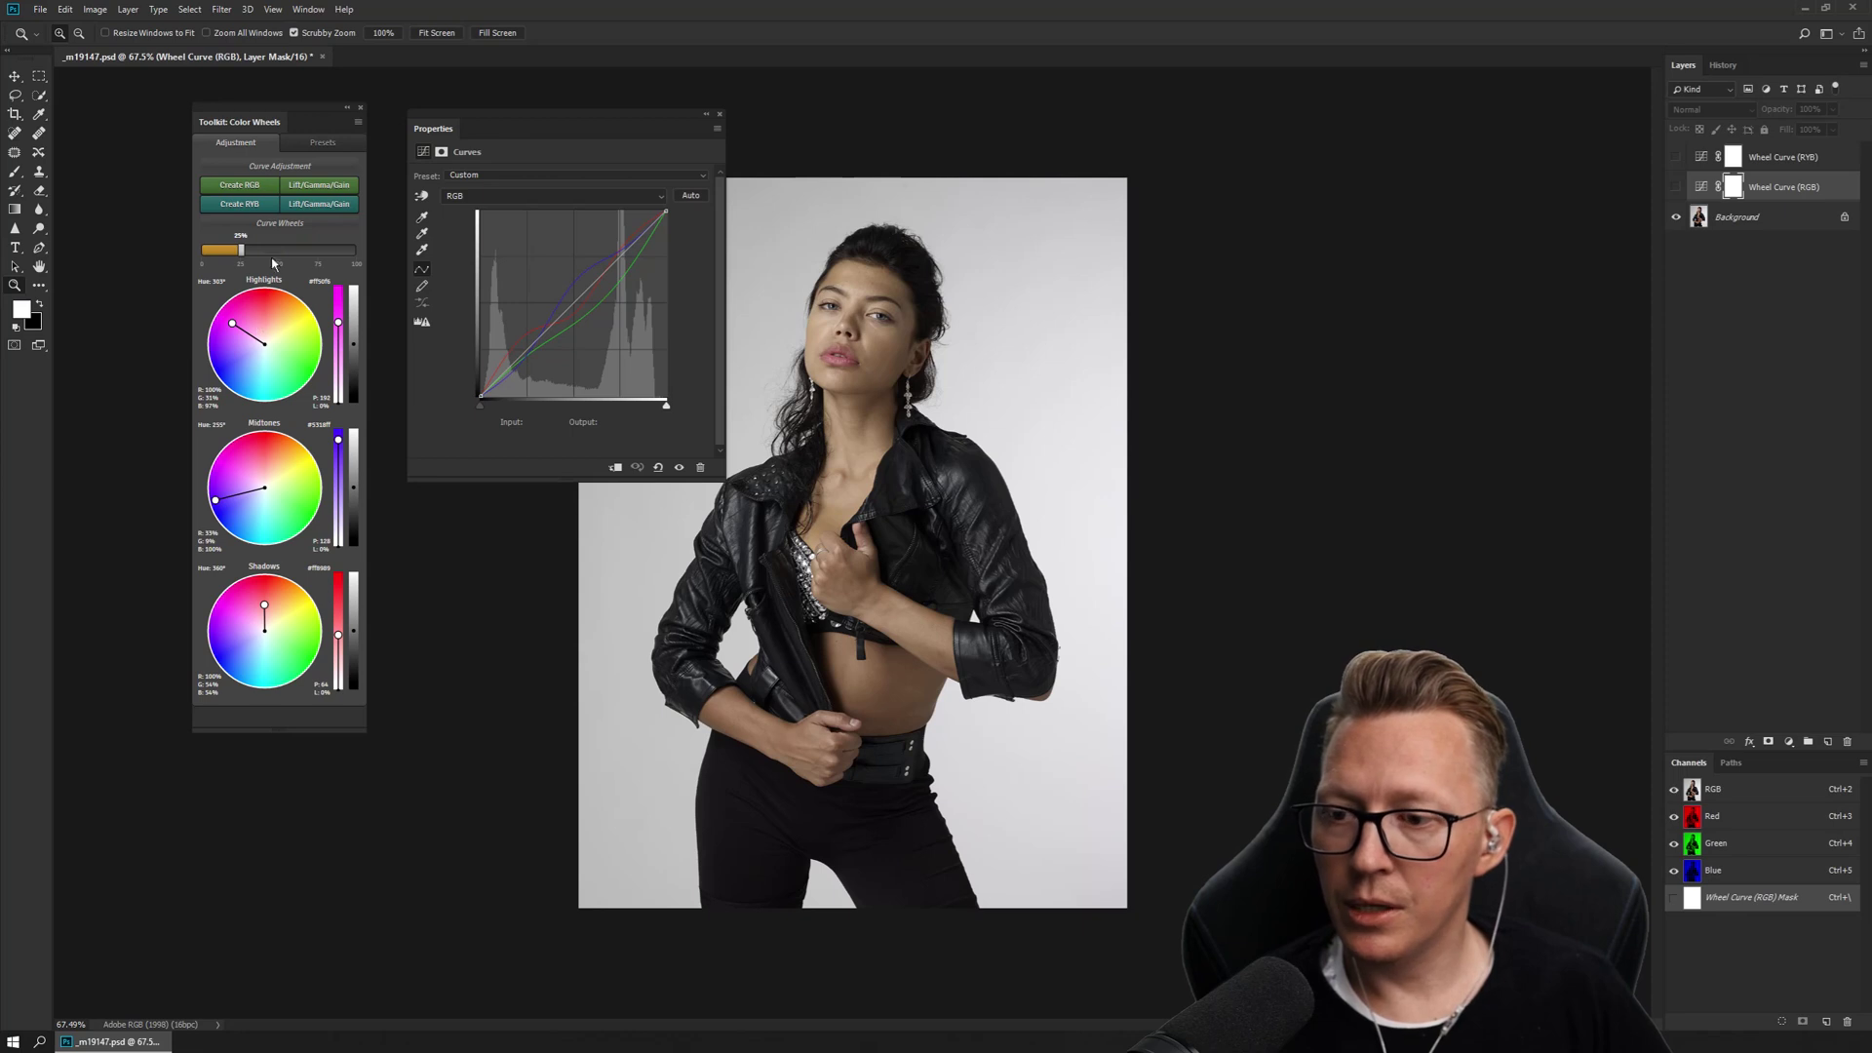
pyautogui.click(1753, 169)
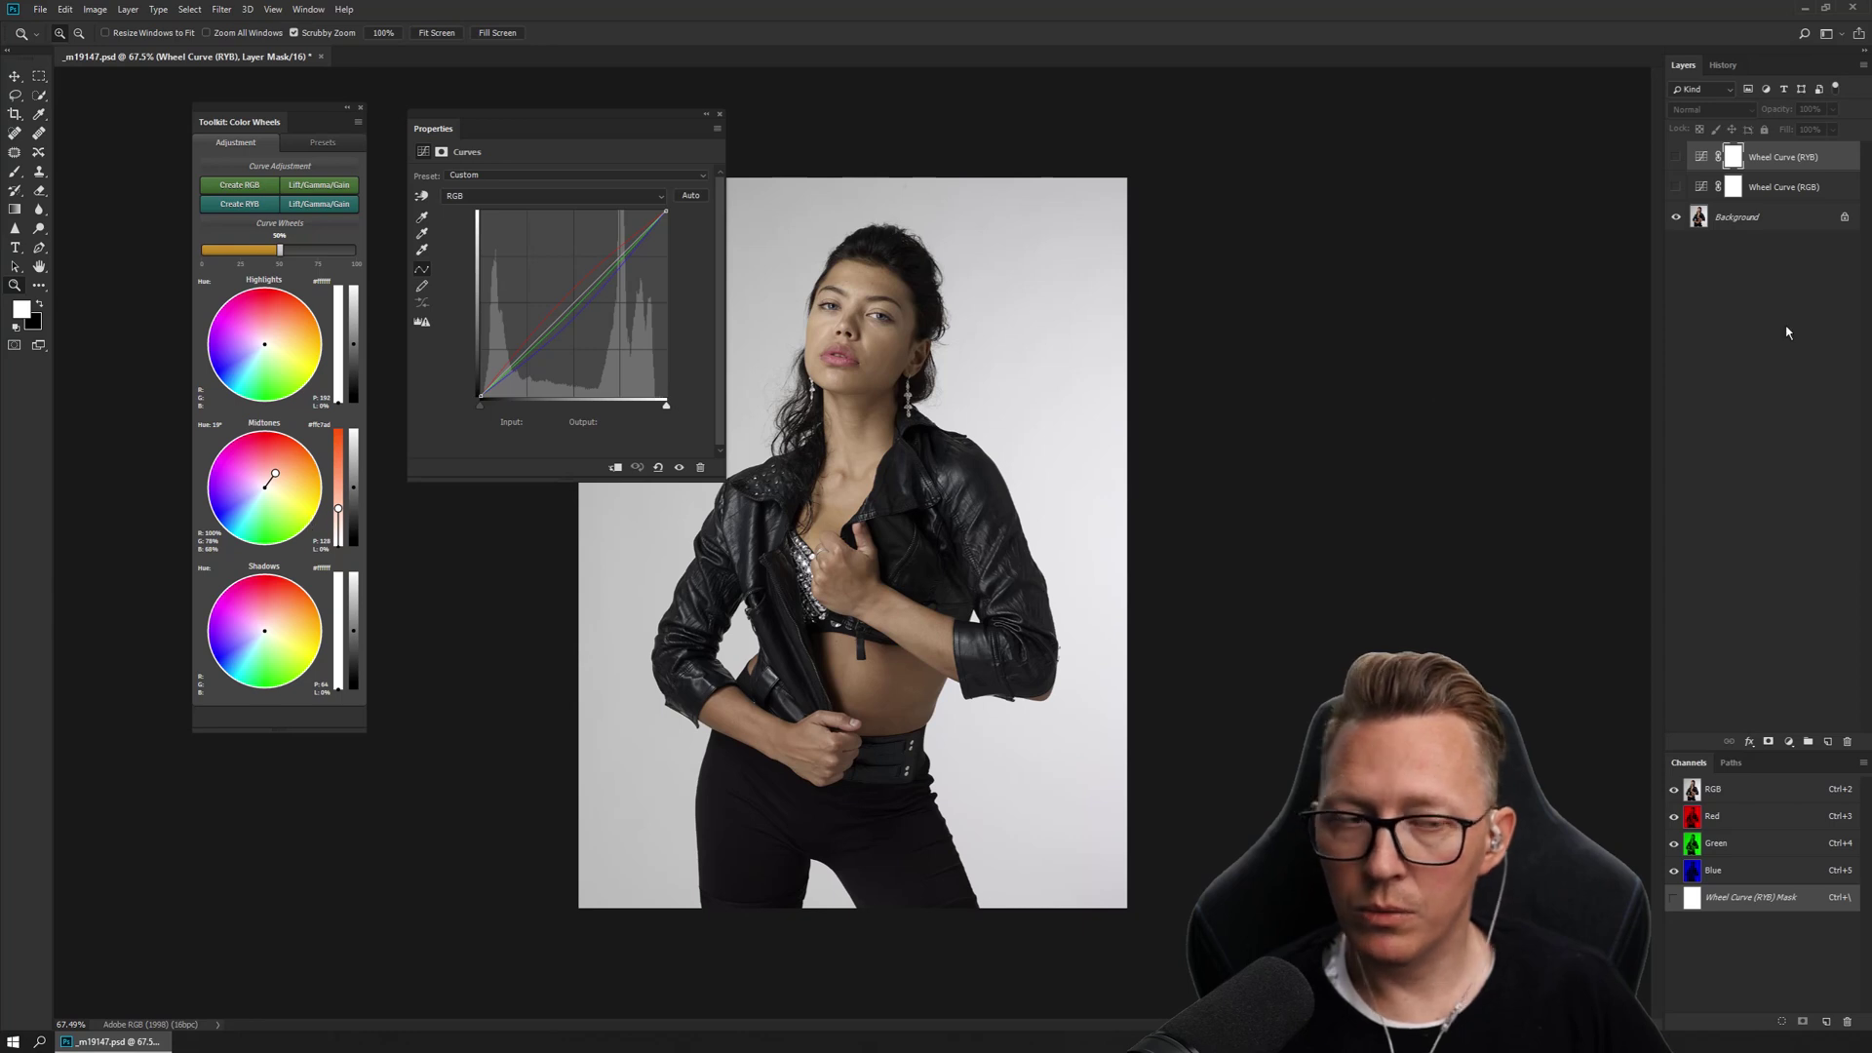
pyautogui.click(1784, 186)
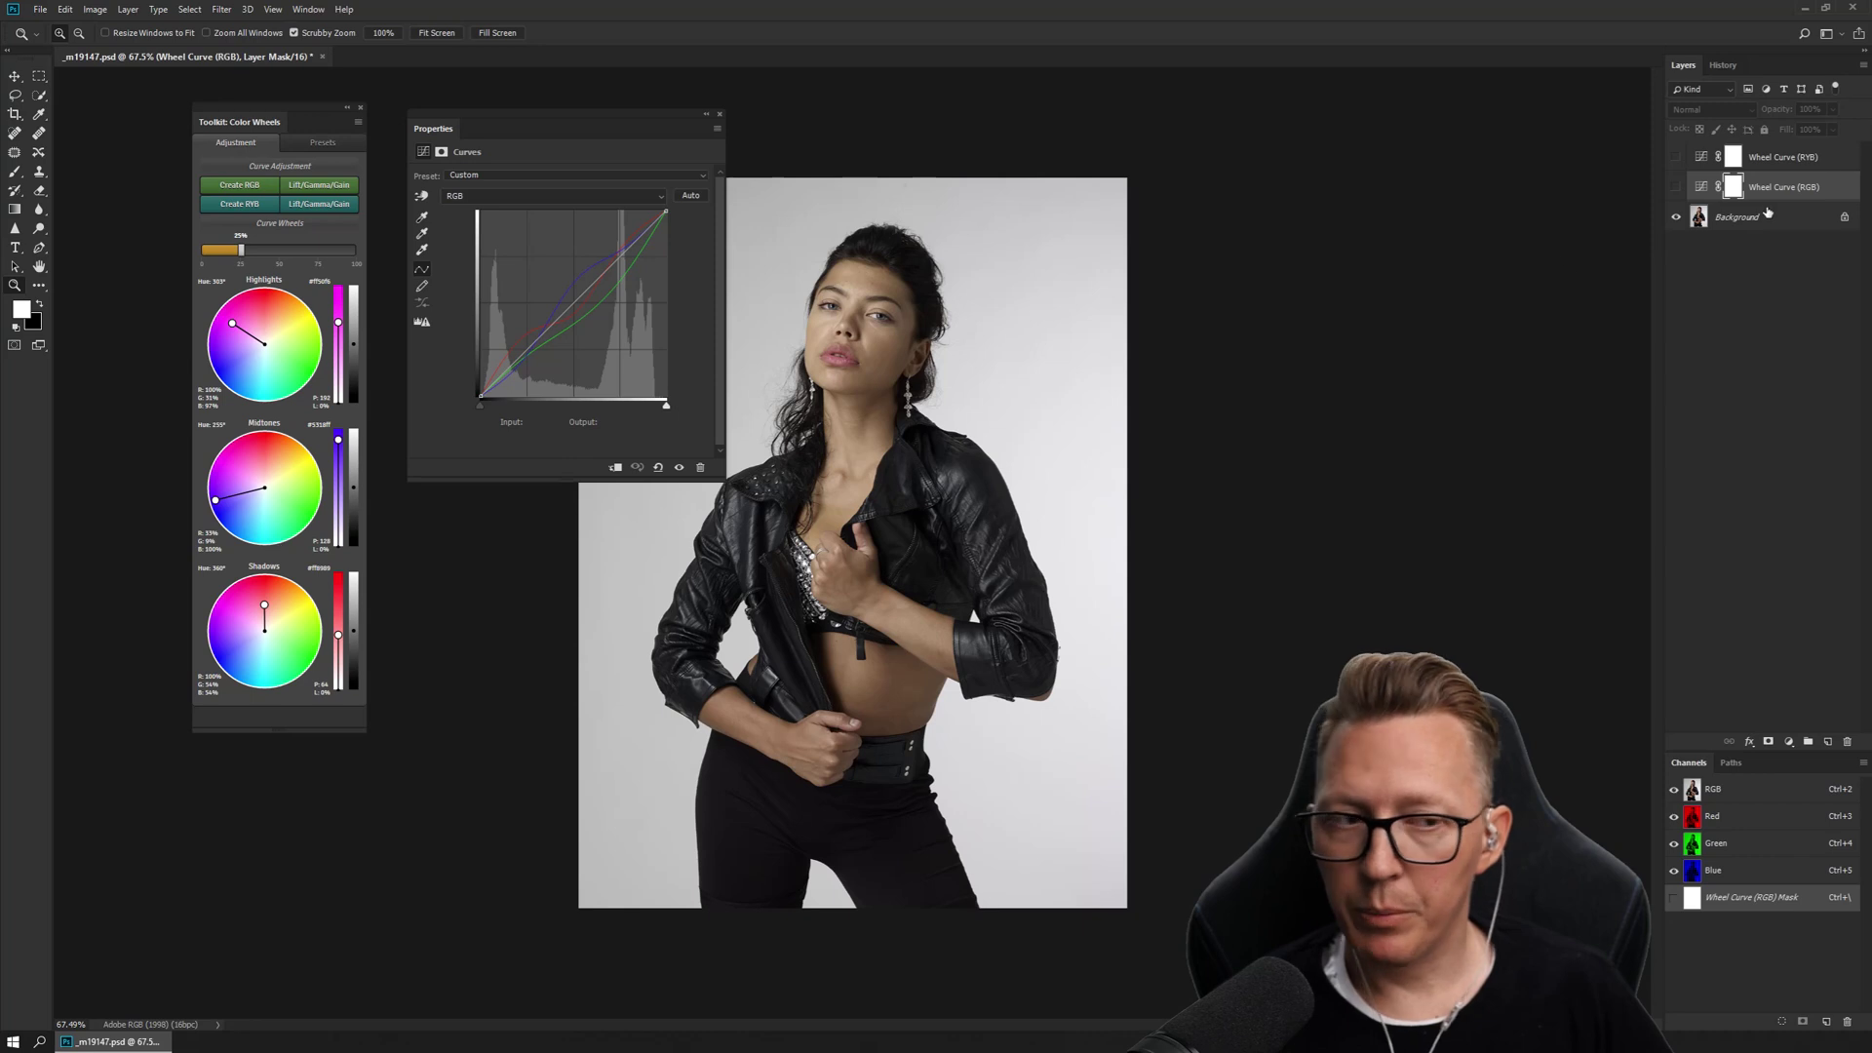
# Step: Select the Wheel Curve (RYB) layer and push its midtones to a strongly saturated orange
pyautogui.click(1785, 159)
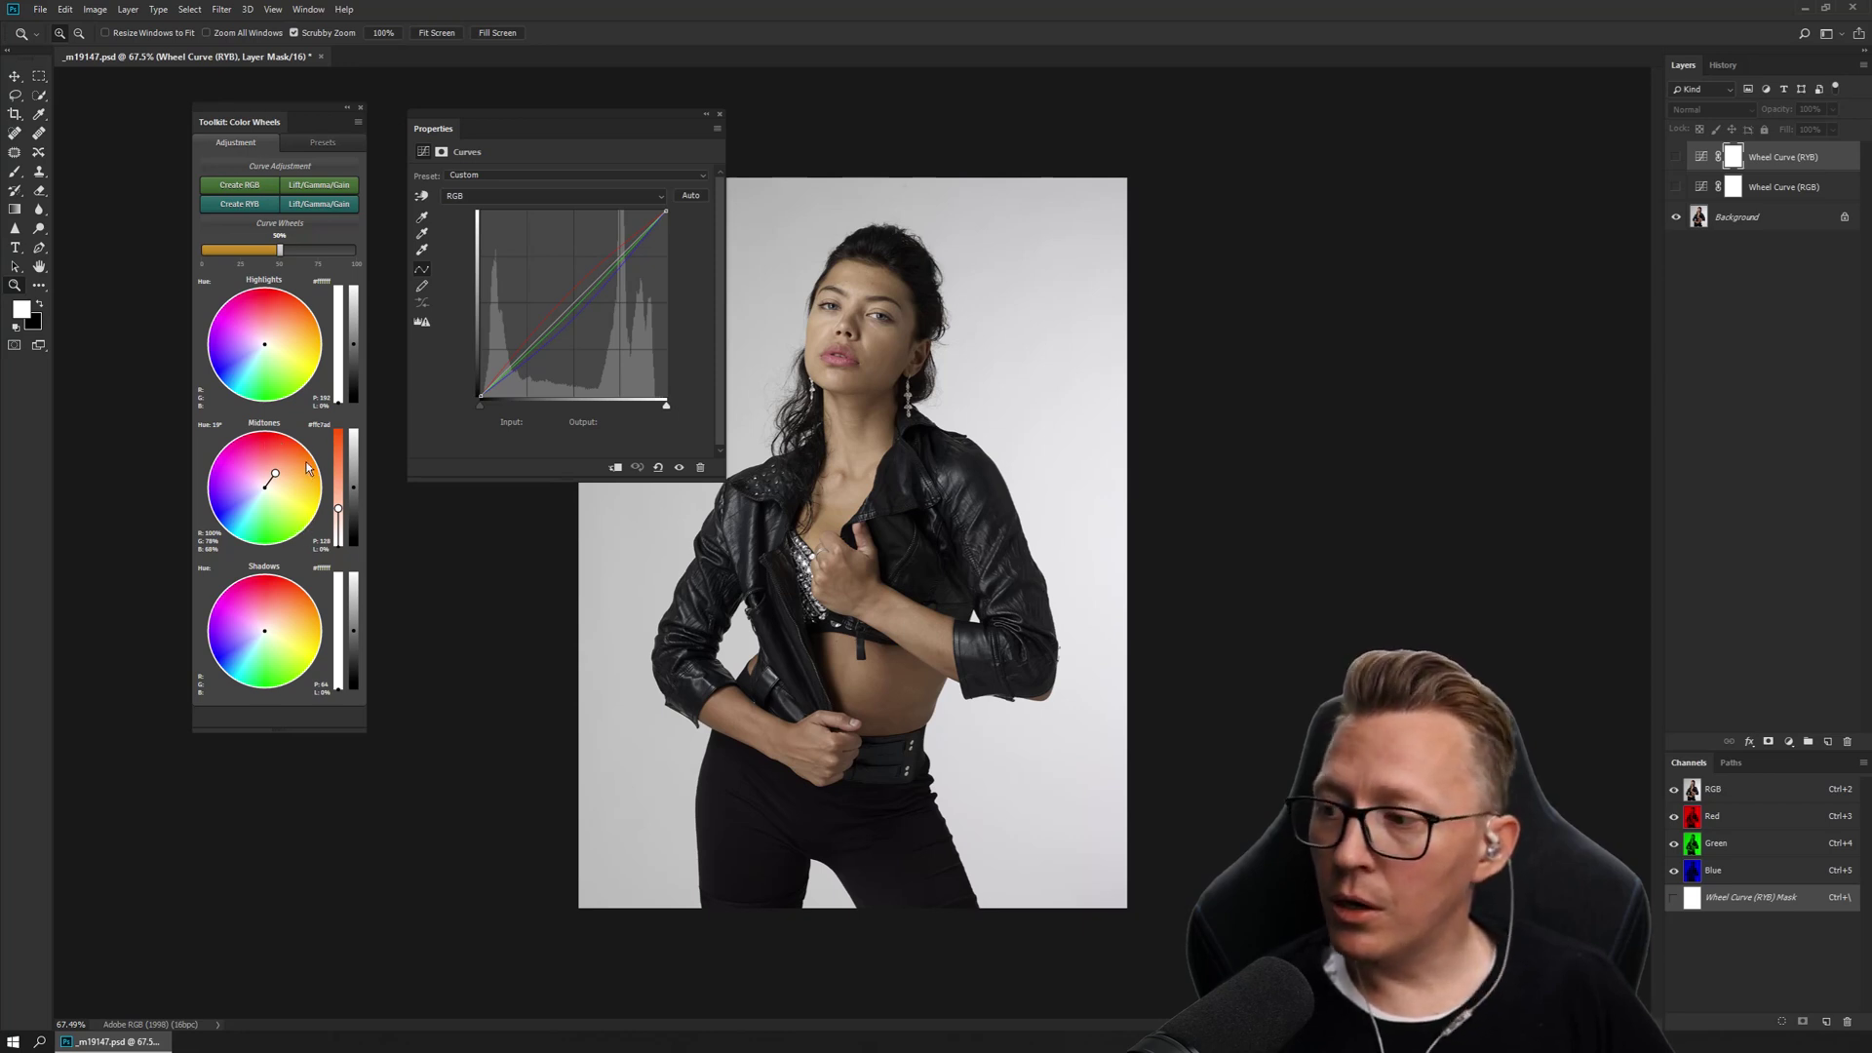
pyautogui.moveTo(307, 468); pyautogui.dragTo(317, 488)
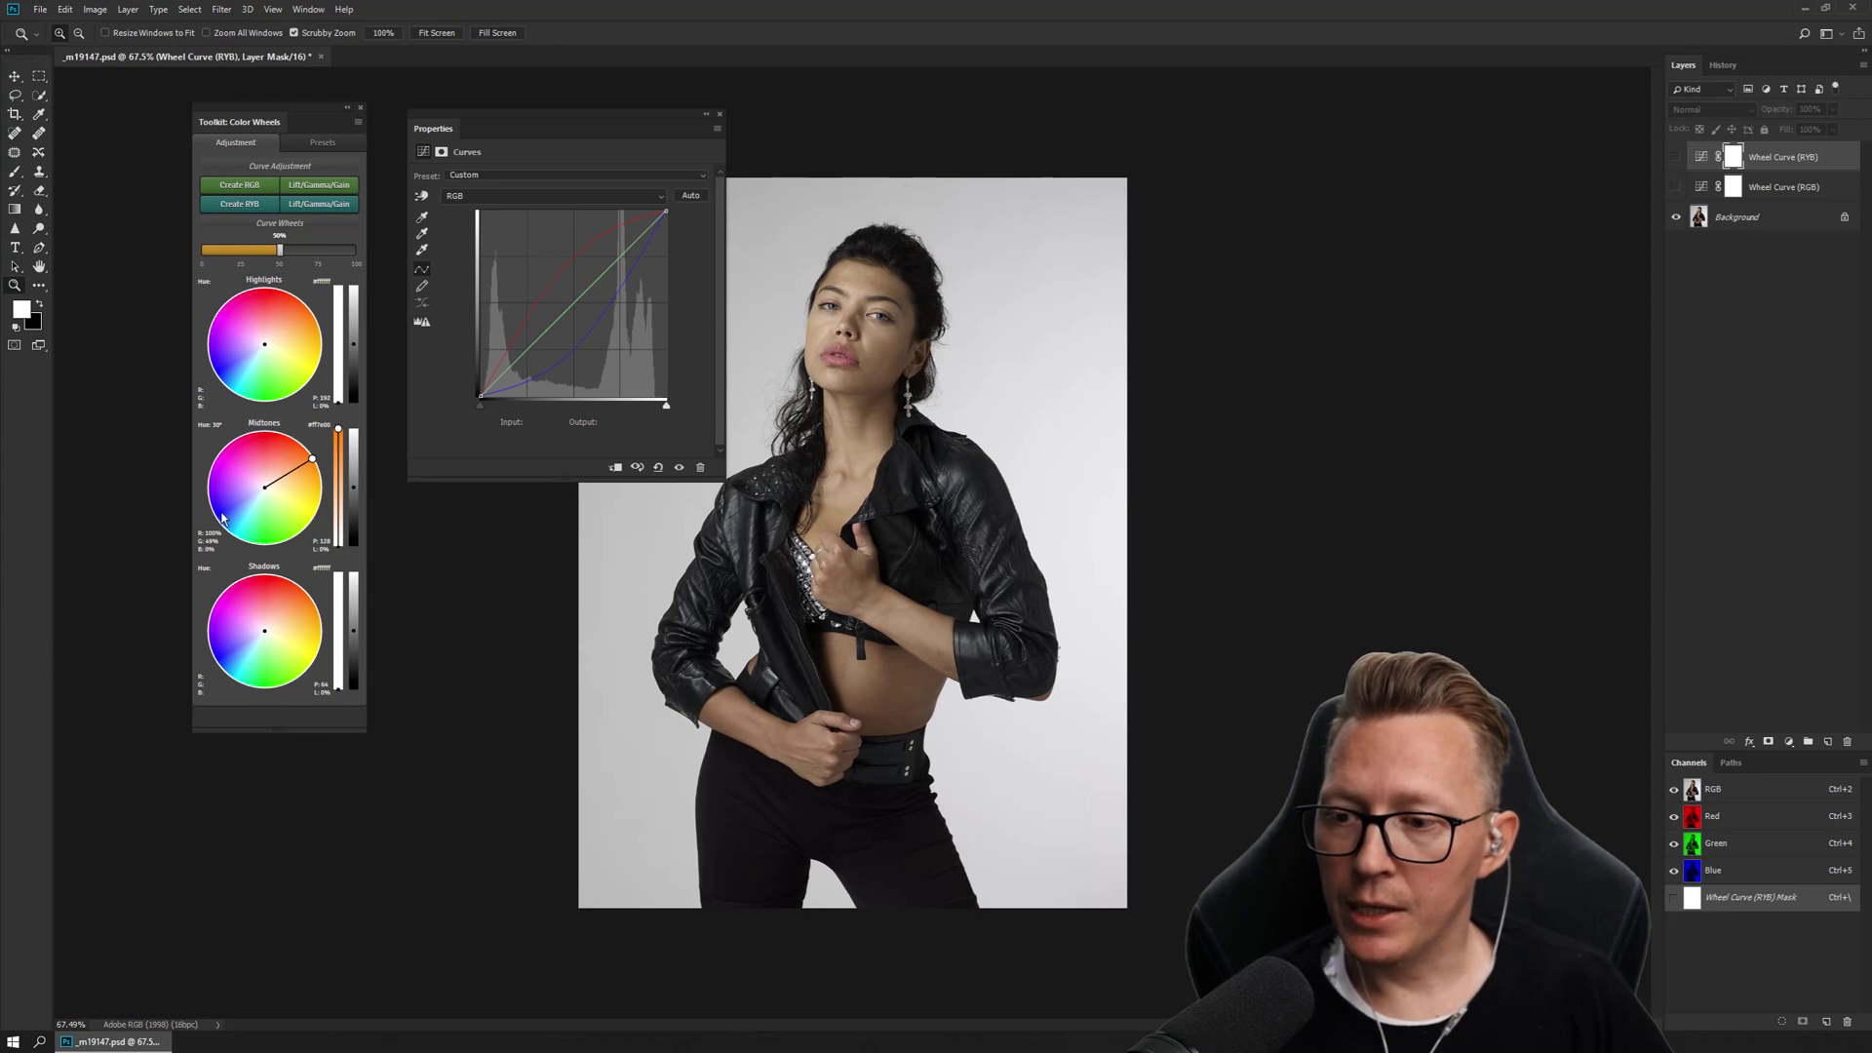
# Step: Switch between the two wheel curve layers to compare their wheel colours and curves, ending on Wheel Curve (RGB)
pyautogui.click(1781, 187)
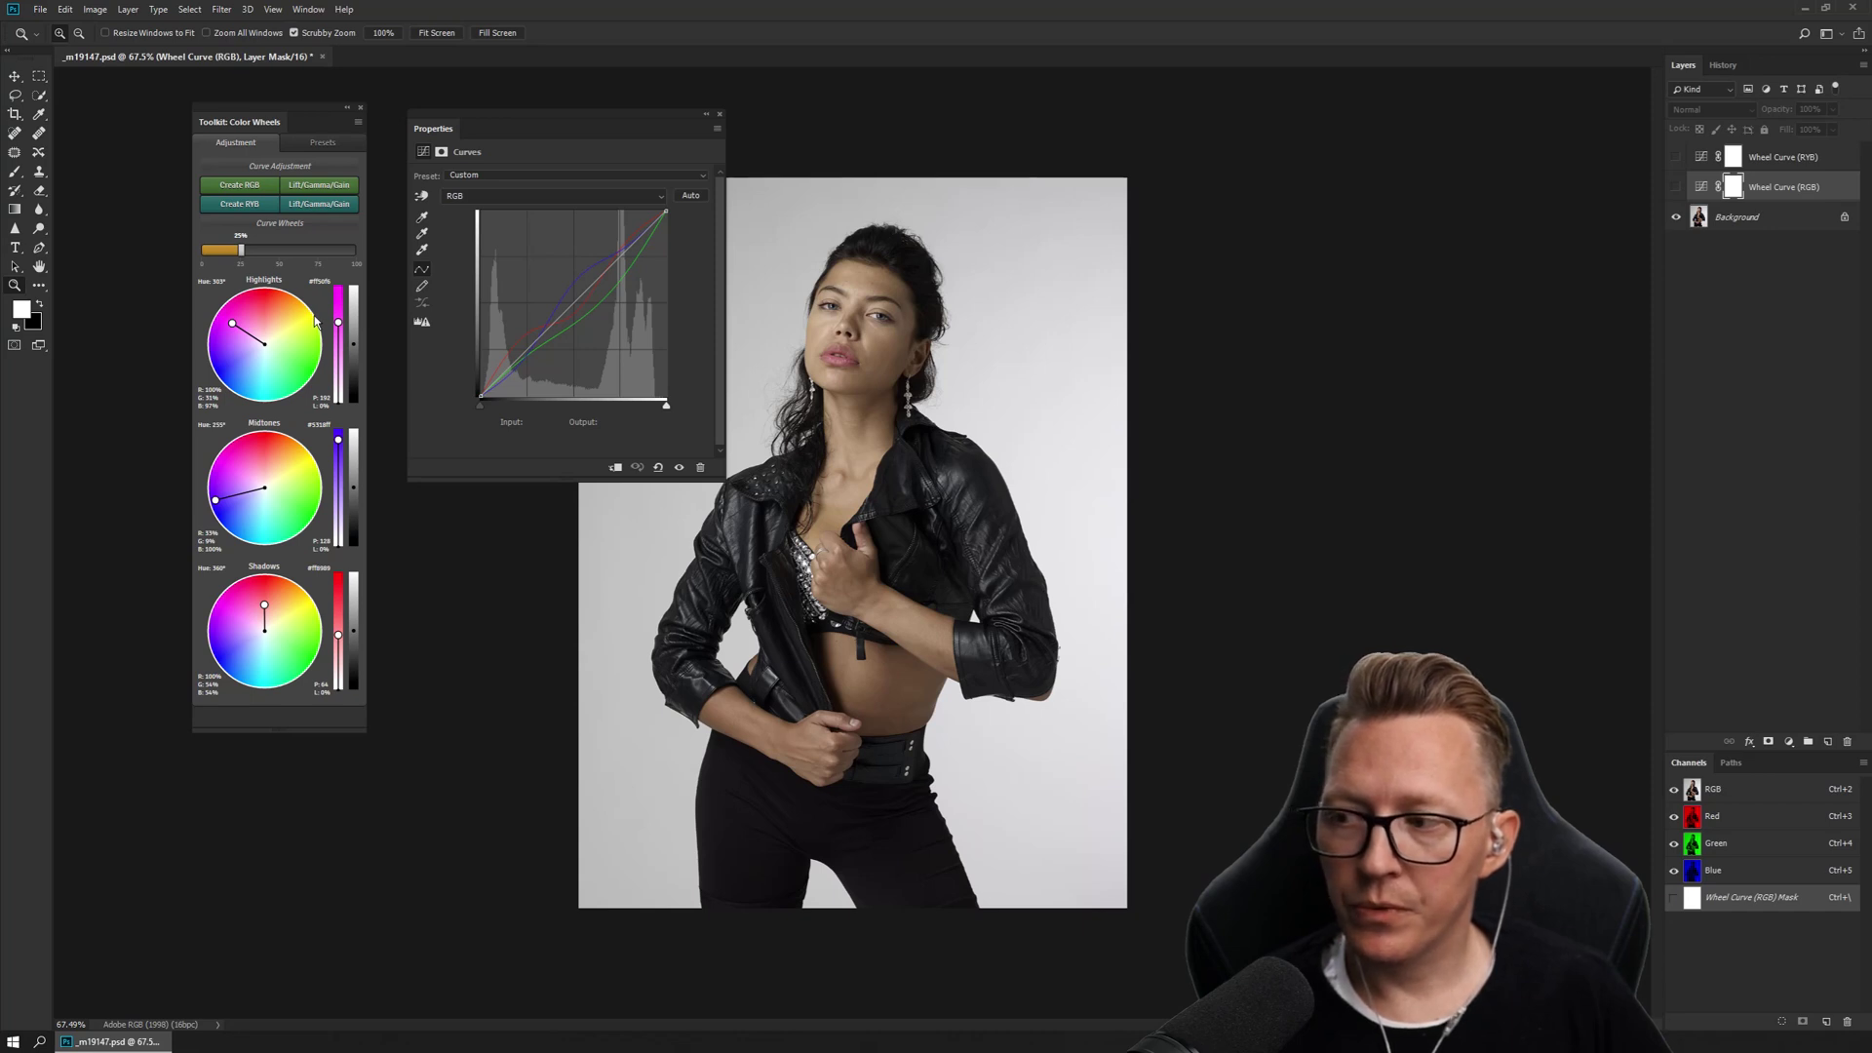
pyautogui.click(1790, 159)
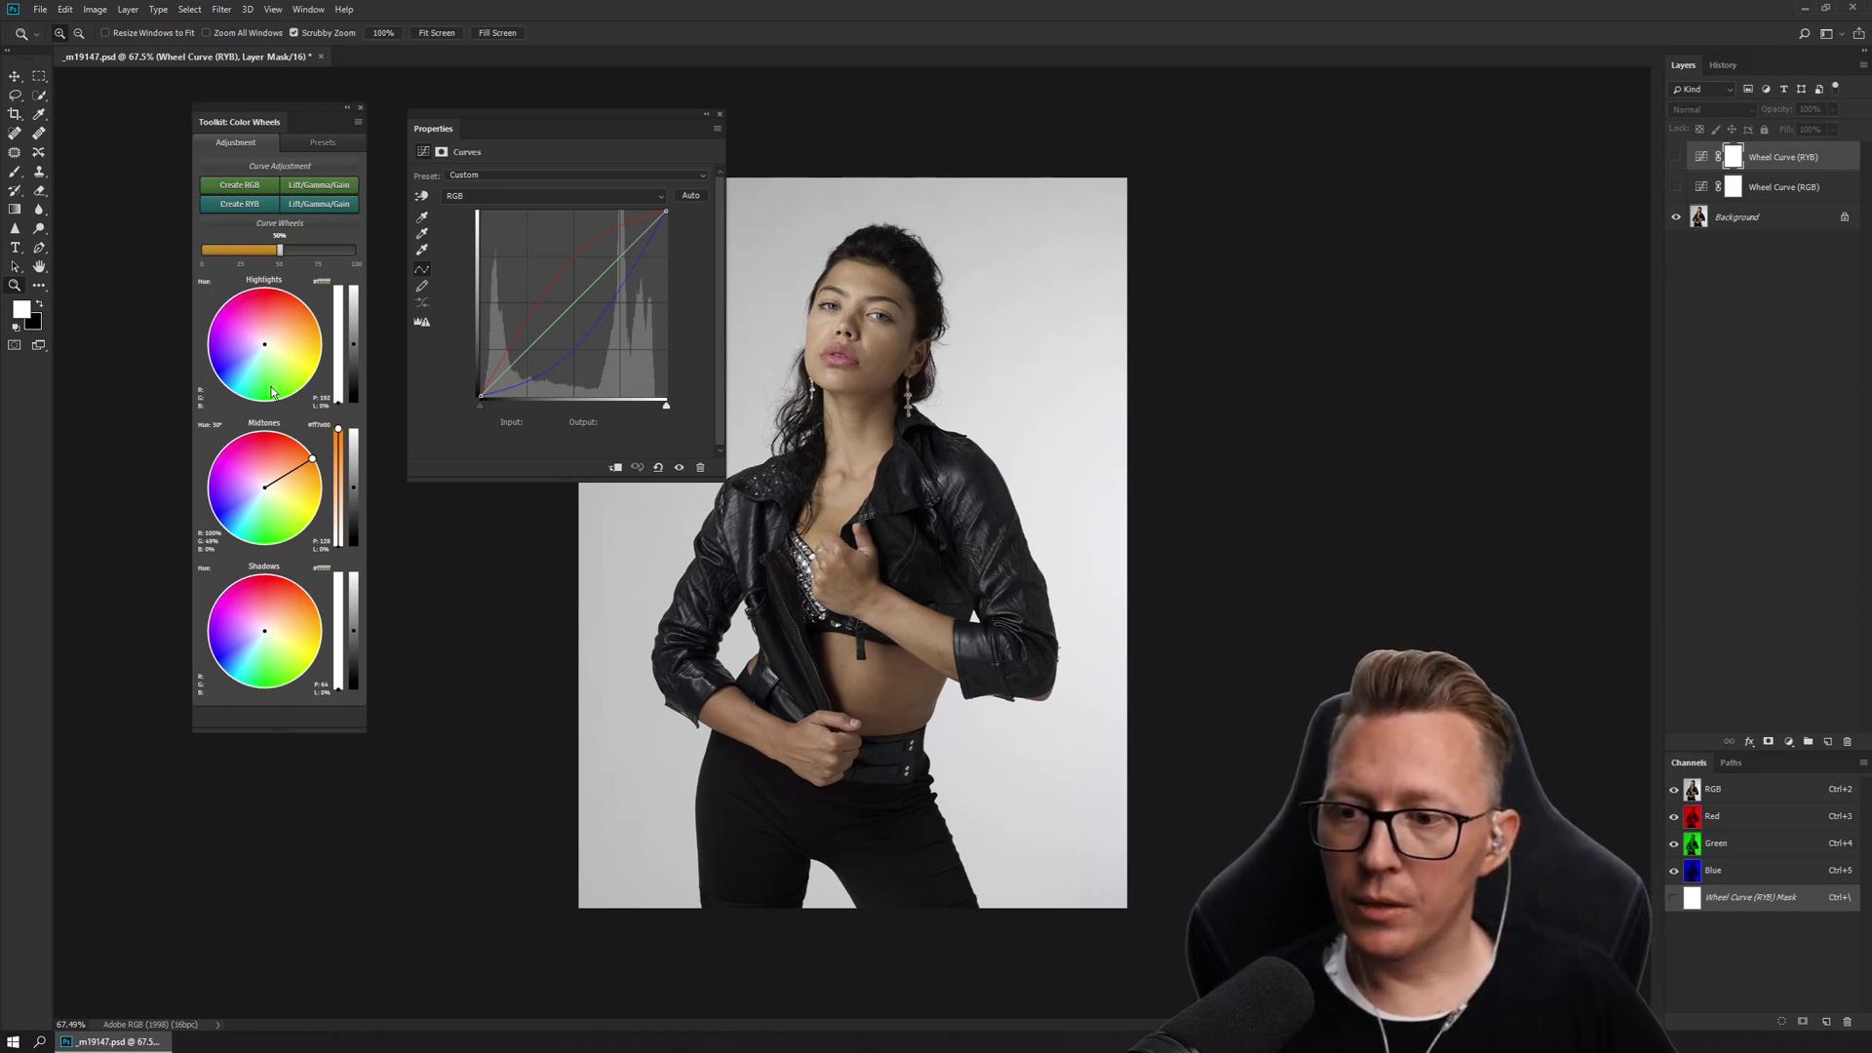
pyautogui.click(1786, 190)
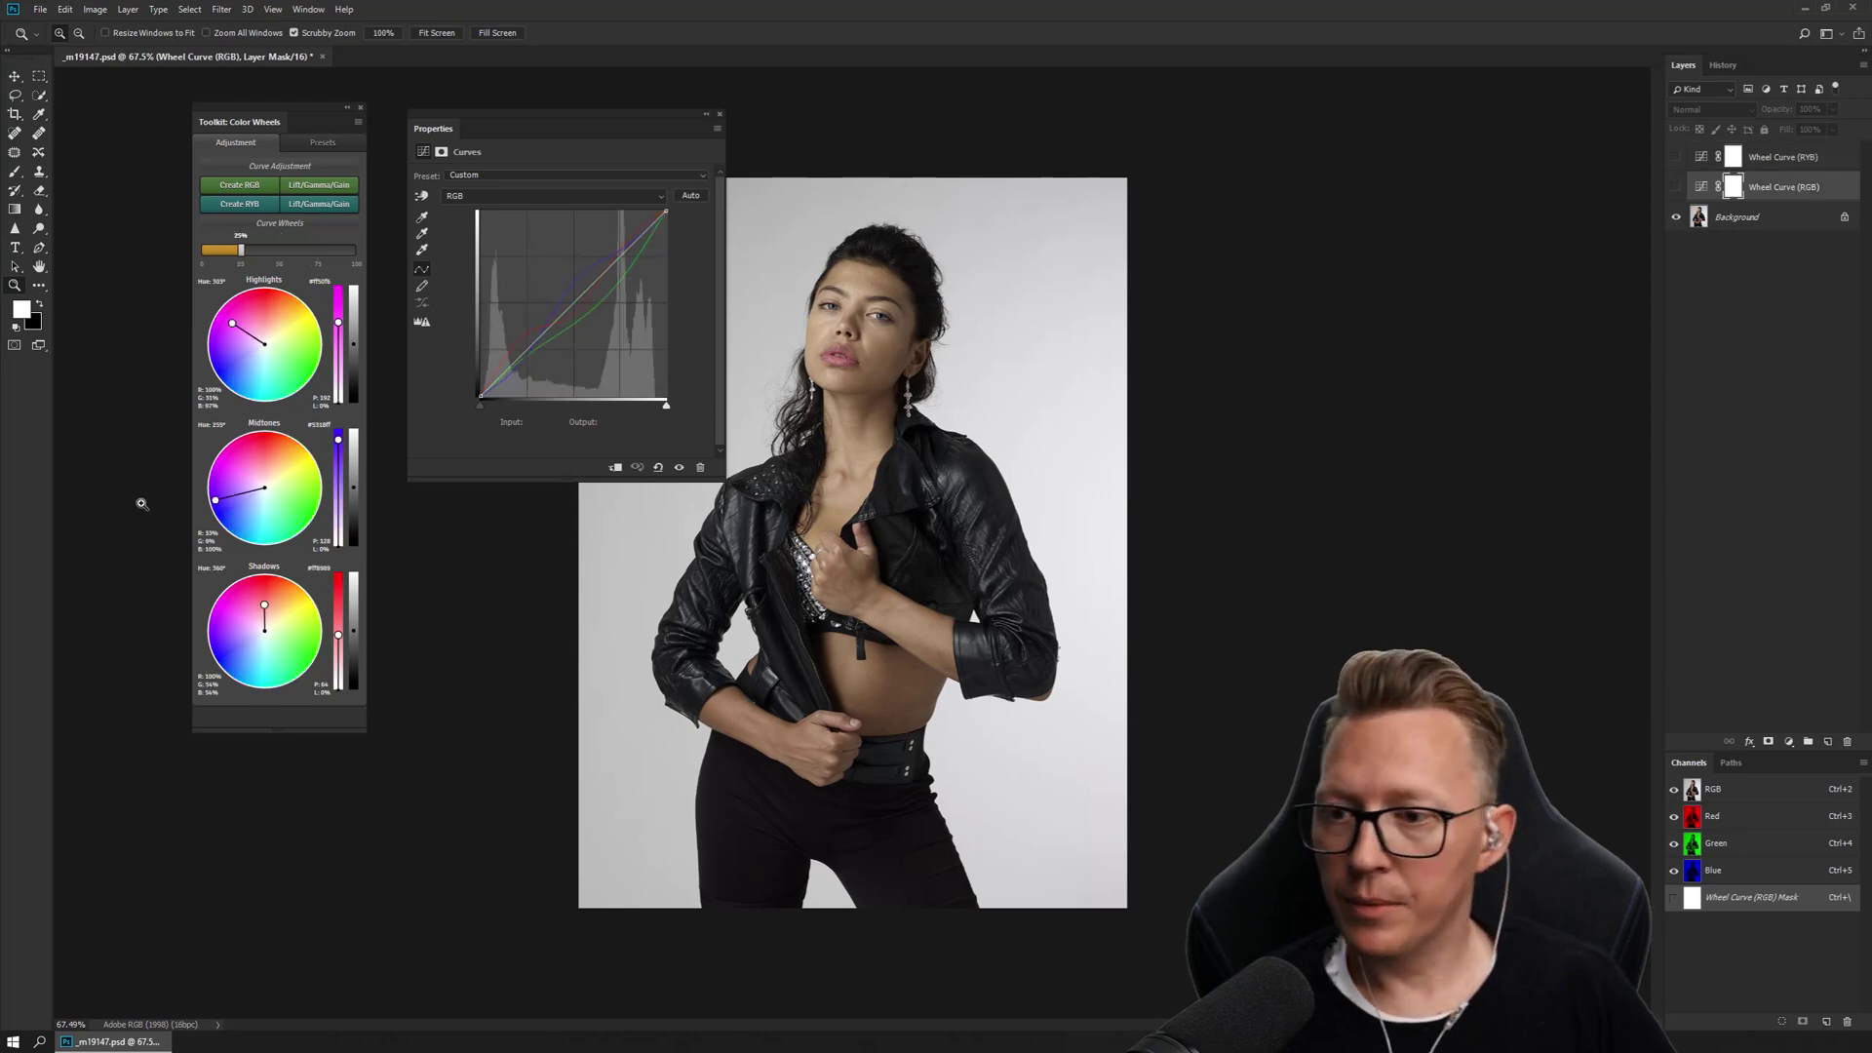